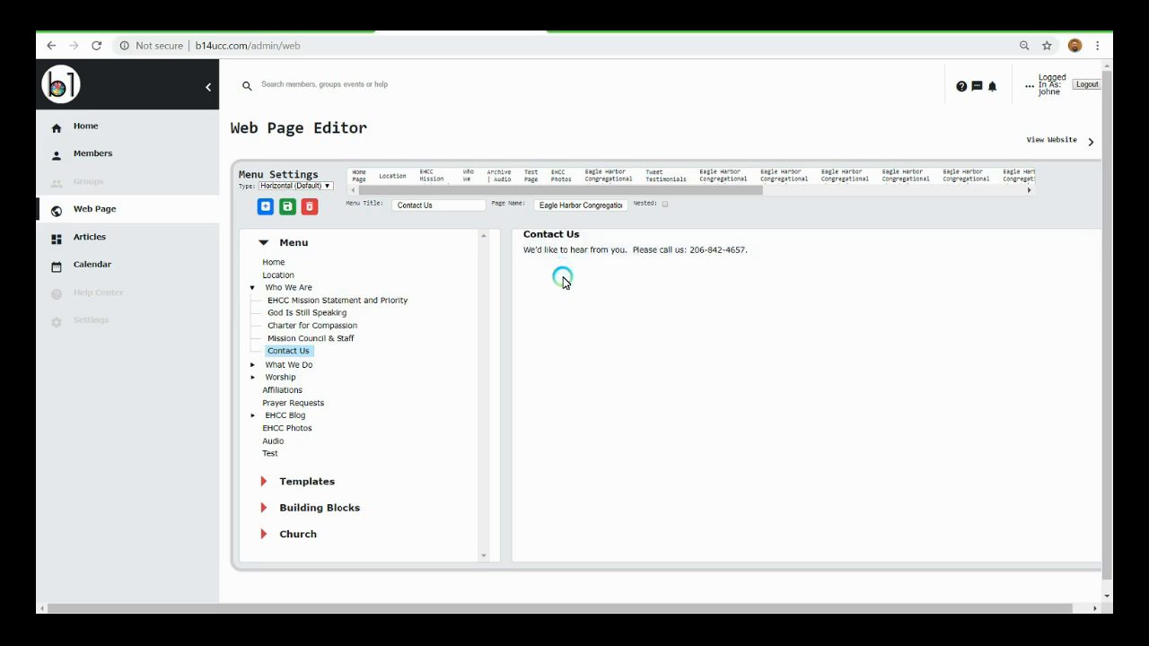
Expand the building blocks and add an Image Text block above the Contact Us text on the page.
{"action": "left_click", "coordinate": [263, 509]}
{"action": "scroll", "coordinate": [389, 444], "scroll_direction": "down", "scroll_amount": 3}
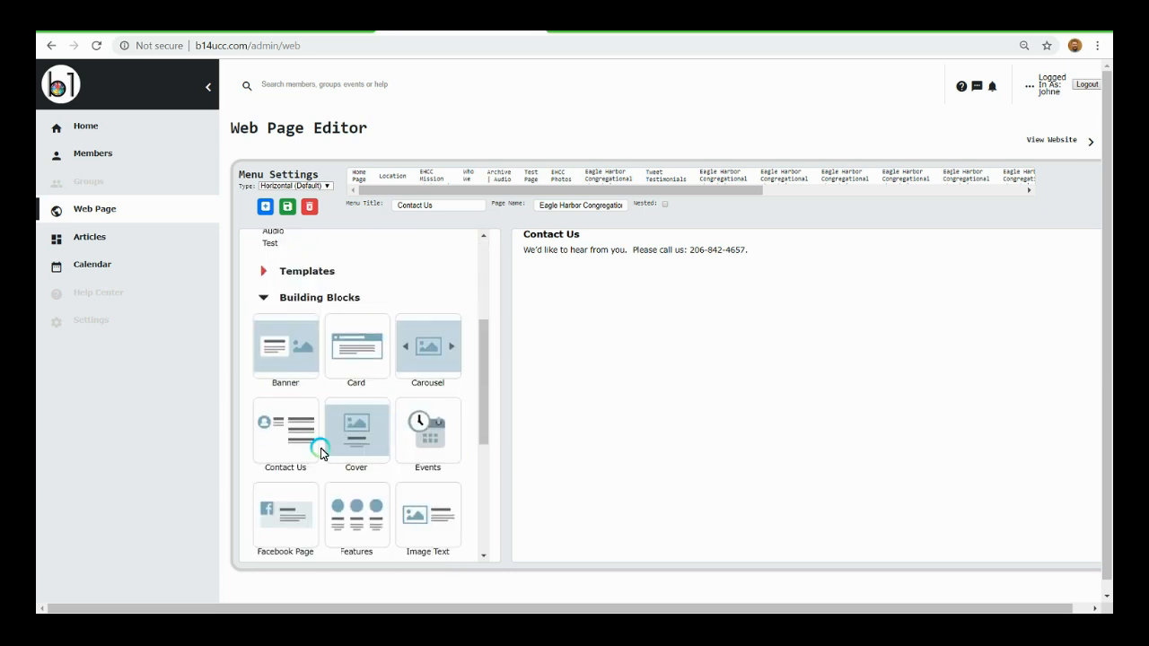
{"action": "scroll", "coordinate": [396, 391], "scroll_direction": "down", "scroll_amount": 3}
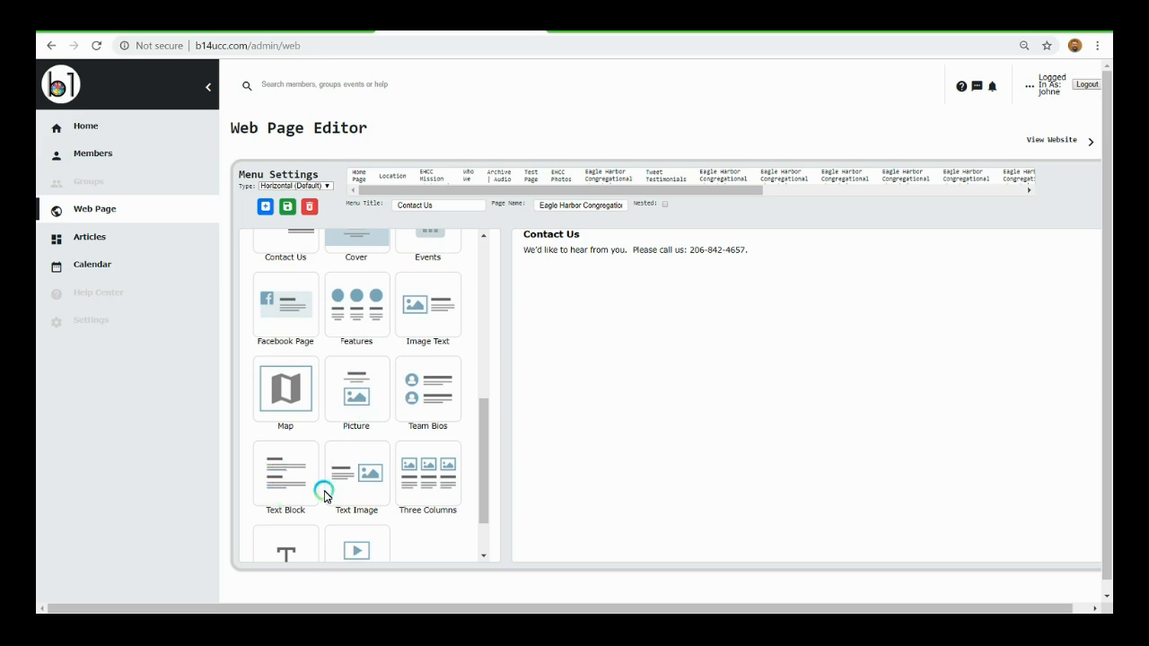
{"action": "scroll", "coordinate": [349, 424], "scroll_direction": "up", "scroll_amount": 2}
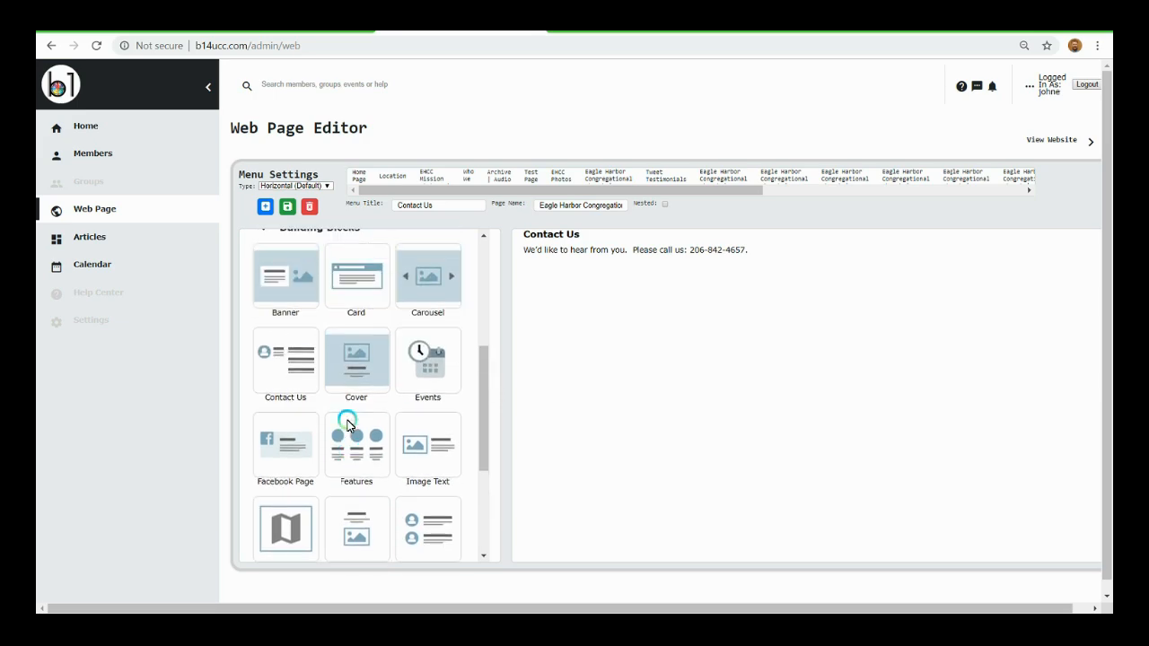
{"action": "scroll", "coordinate": [315, 422], "scroll_direction": "down", "scroll_amount": 2}
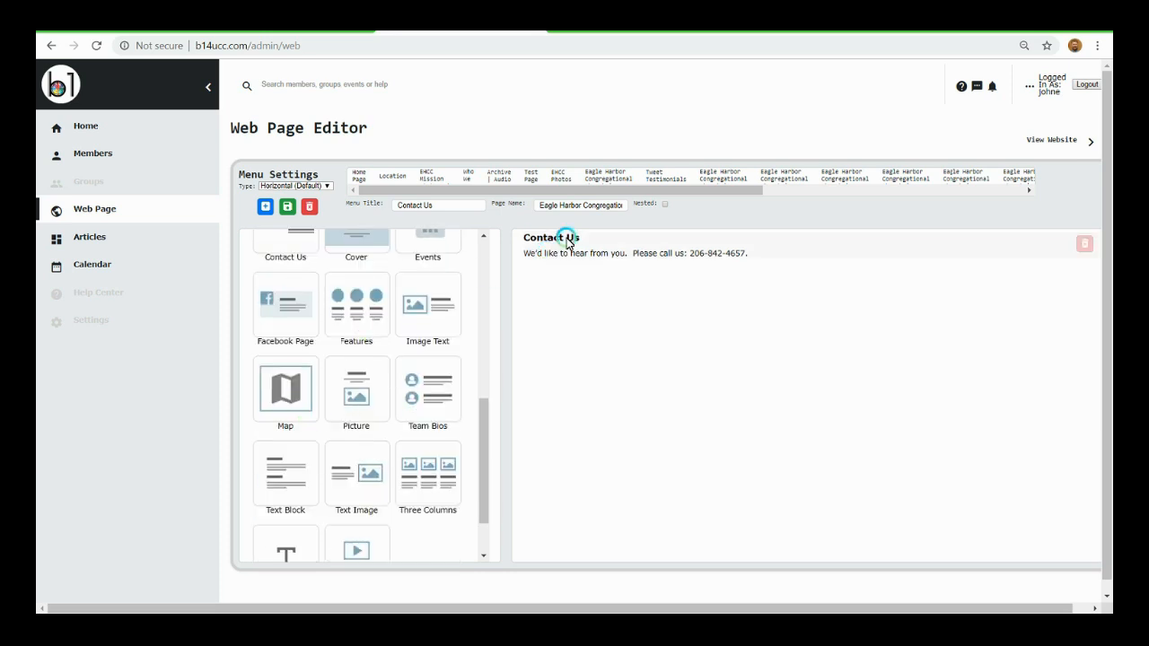
{"action": "scroll", "coordinate": [321, 392], "scroll_direction": "up", "scroll_amount": 1}
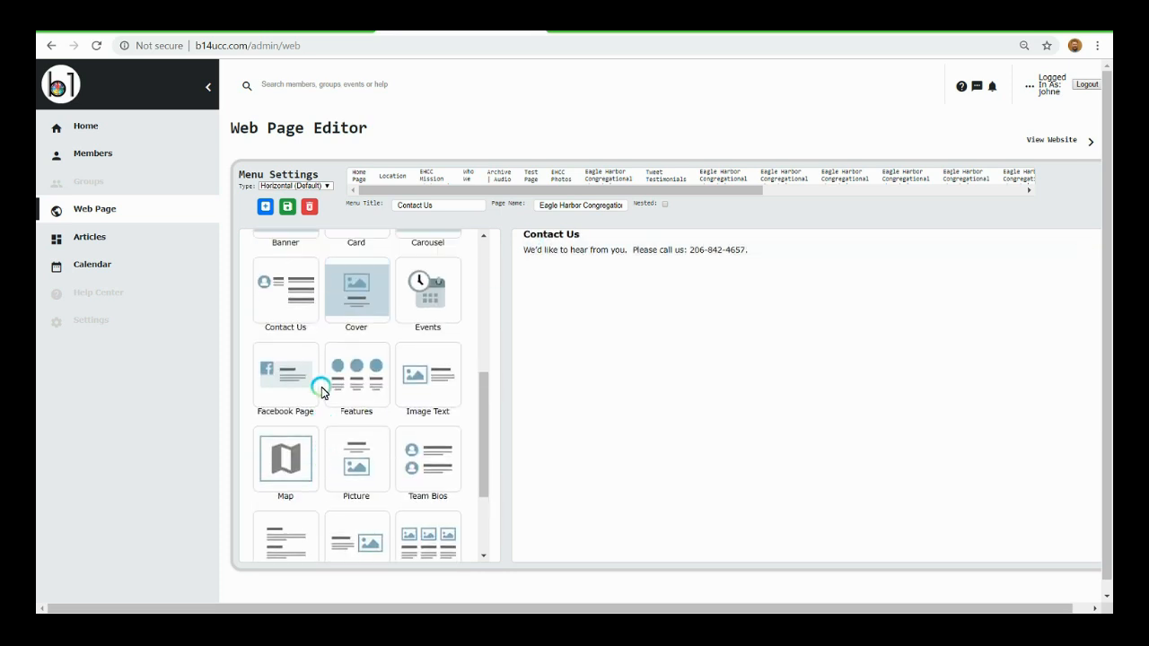
{"action": "left_click_drag", "start_coordinate": [431, 372], "coordinate": [603, 257]}
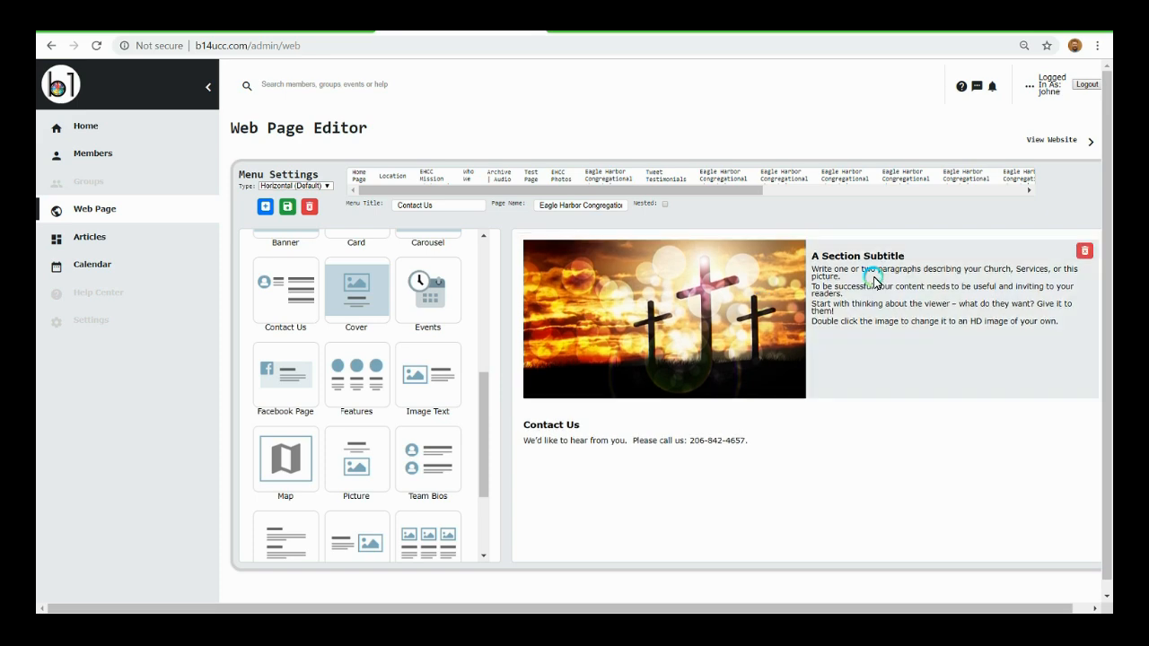
Replace the block's placeholder picture with 2019 EHCC Banner.PNG from the EHCC folder and save the image.
{"action": "mouse_move", "coordinate": [649, 296]}
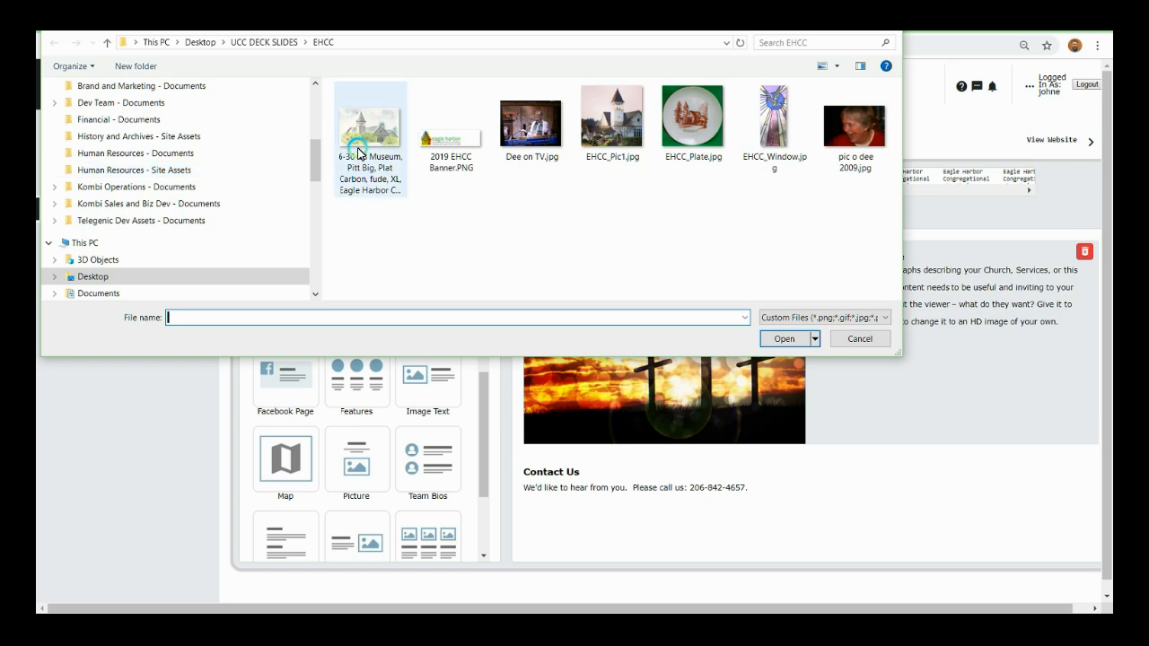
{"action": "left_click", "coordinate": [455, 146]}
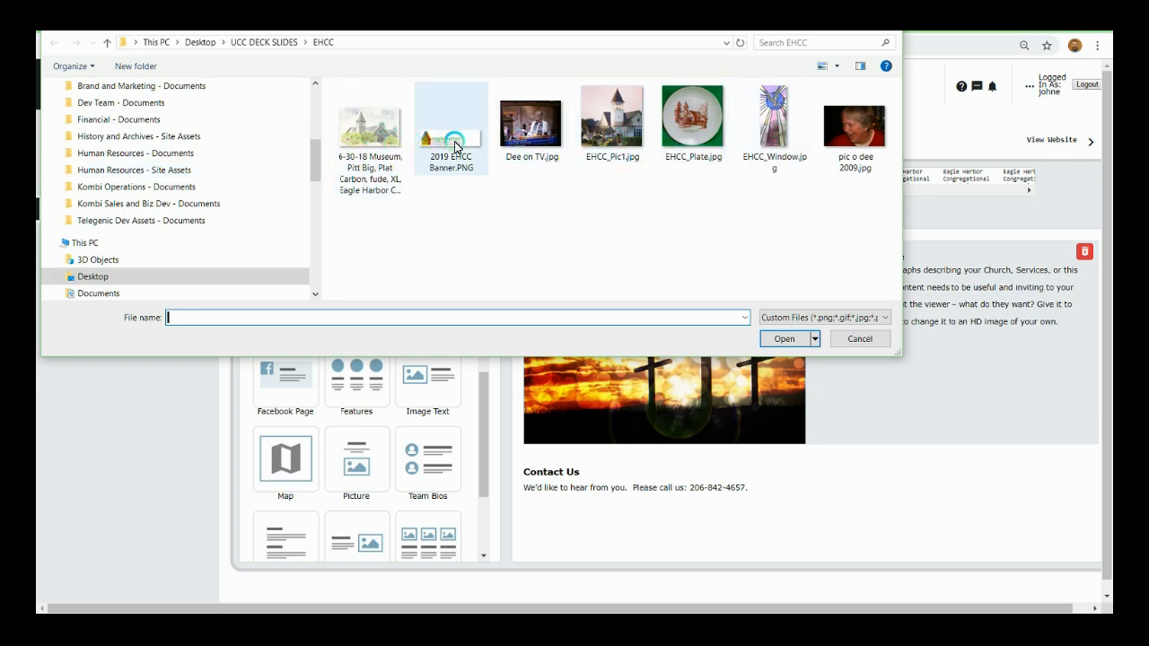
{"action": "left_click", "coordinate": [626, 129]}
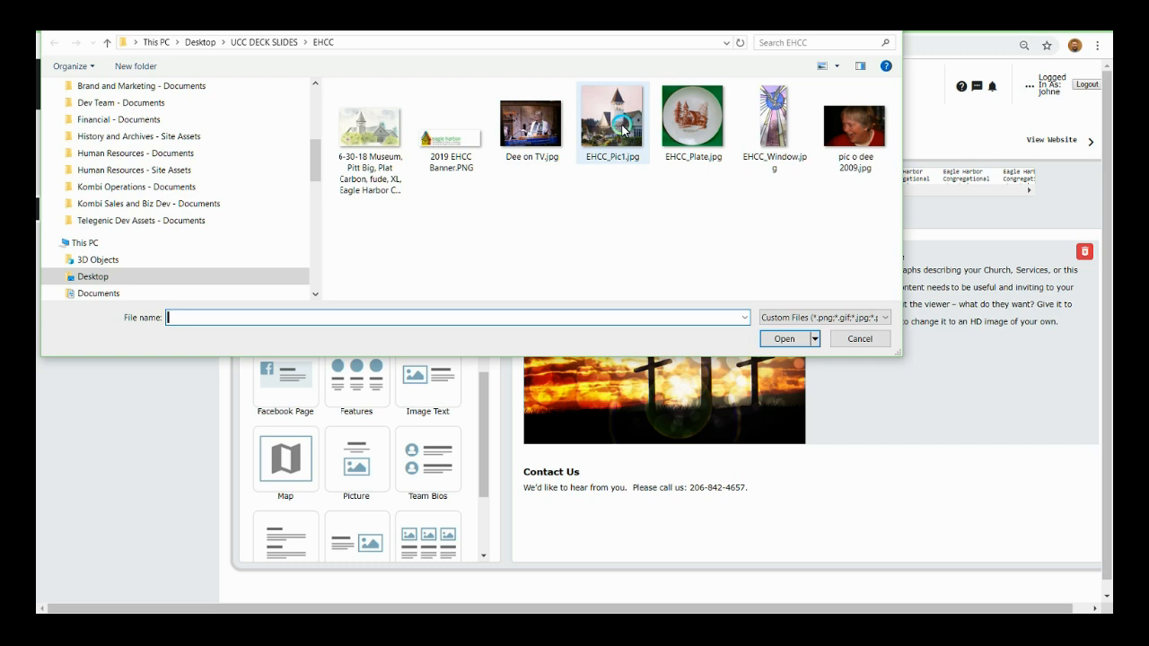
{"action": "left_click", "coordinate": [453, 141]}
{"action": "left_click", "coordinate": [774, 339]}
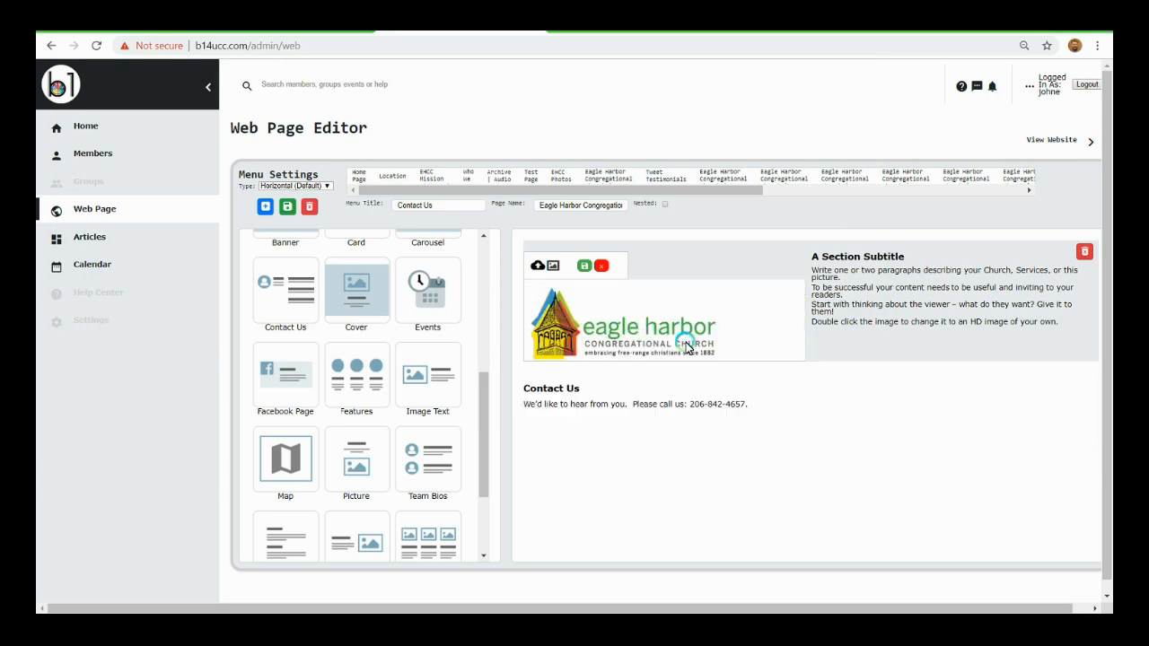
{"action": "left_click", "coordinate": [586, 265]}
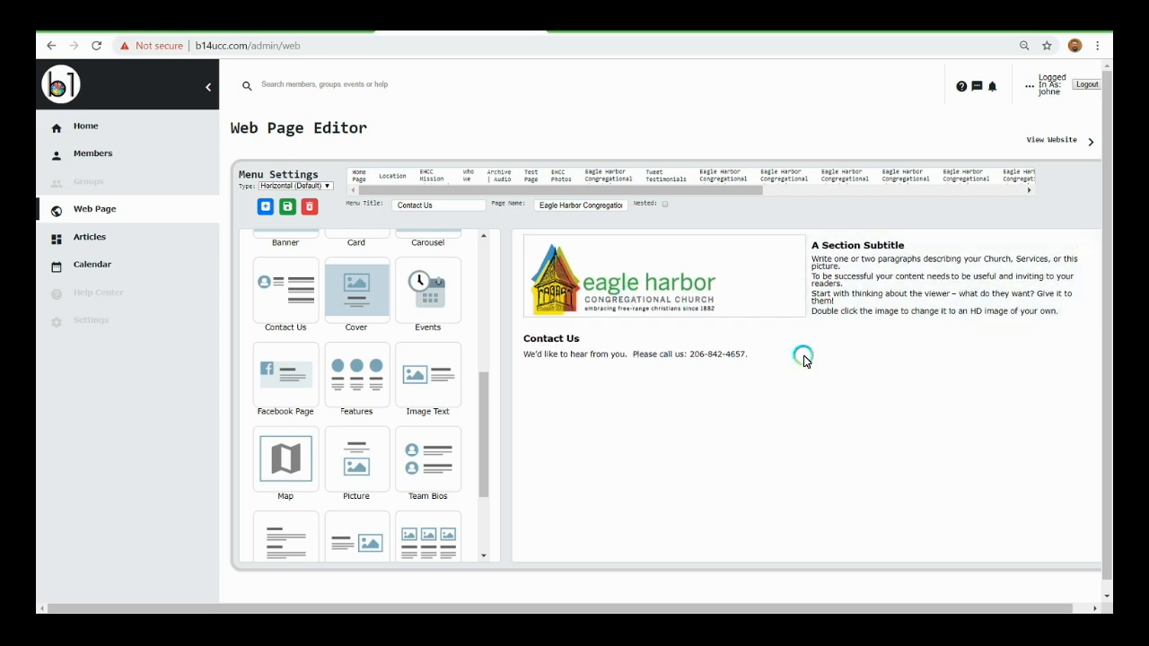
Open the block's text for editing and copy the "No matter who you are" welcome paragraph from the Eagle Harbor church website's home page.
{"action": "left_click", "coordinate": [810, 257]}
{"action": "type", "text": "A"}
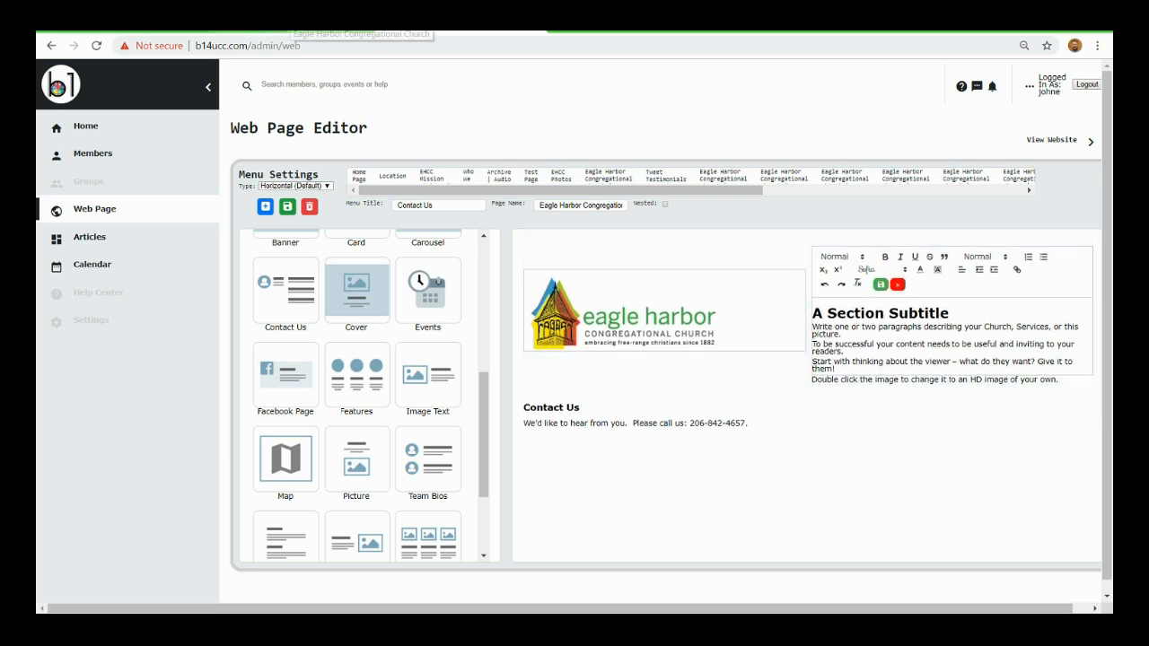
{"action": "left_click", "coordinate": [305, 28]}
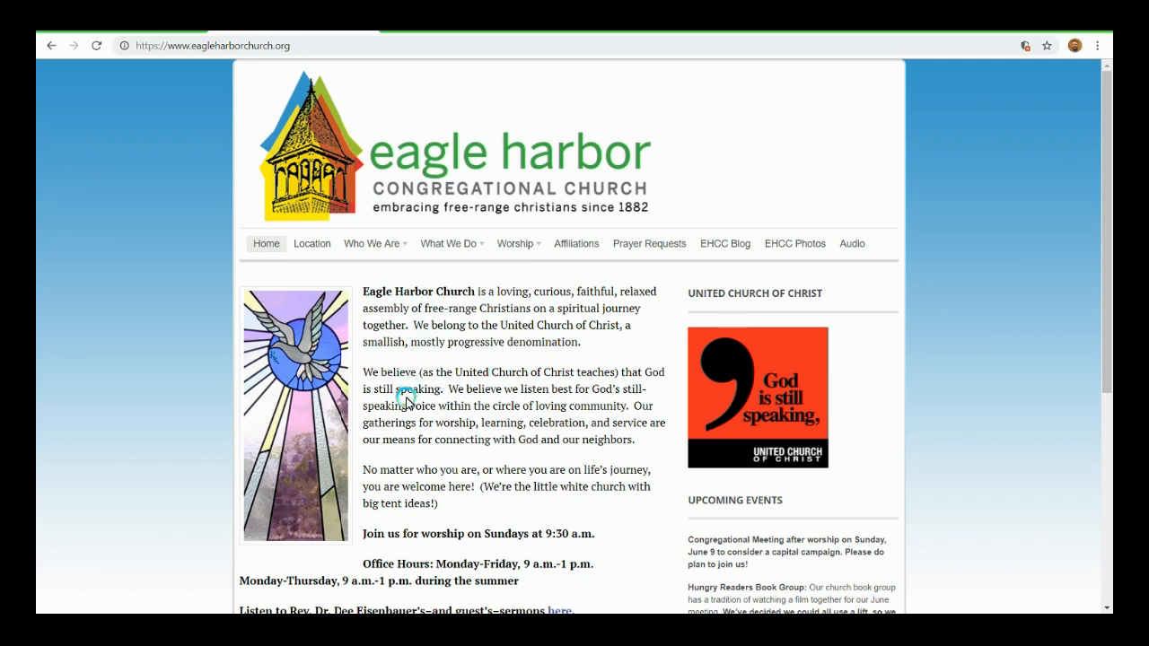
{"action": "left_click_drag", "start_coordinate": [364, 470], "coordinate": [473, 507]}
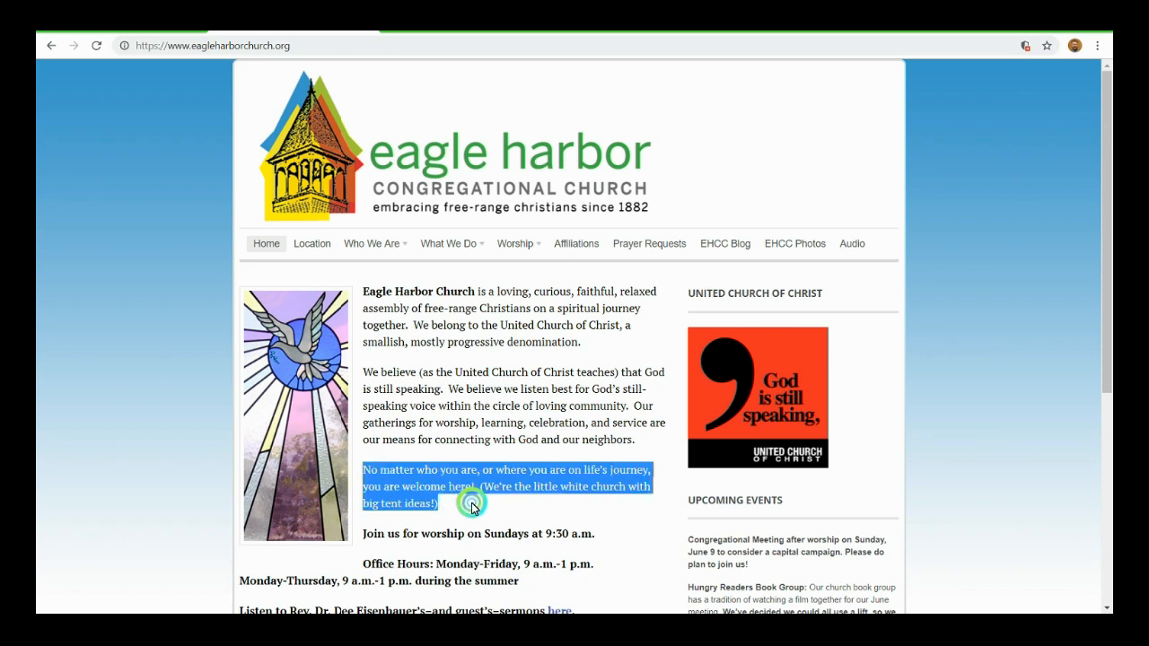
{"action": "right_click", "coordinate": [413, 472]}
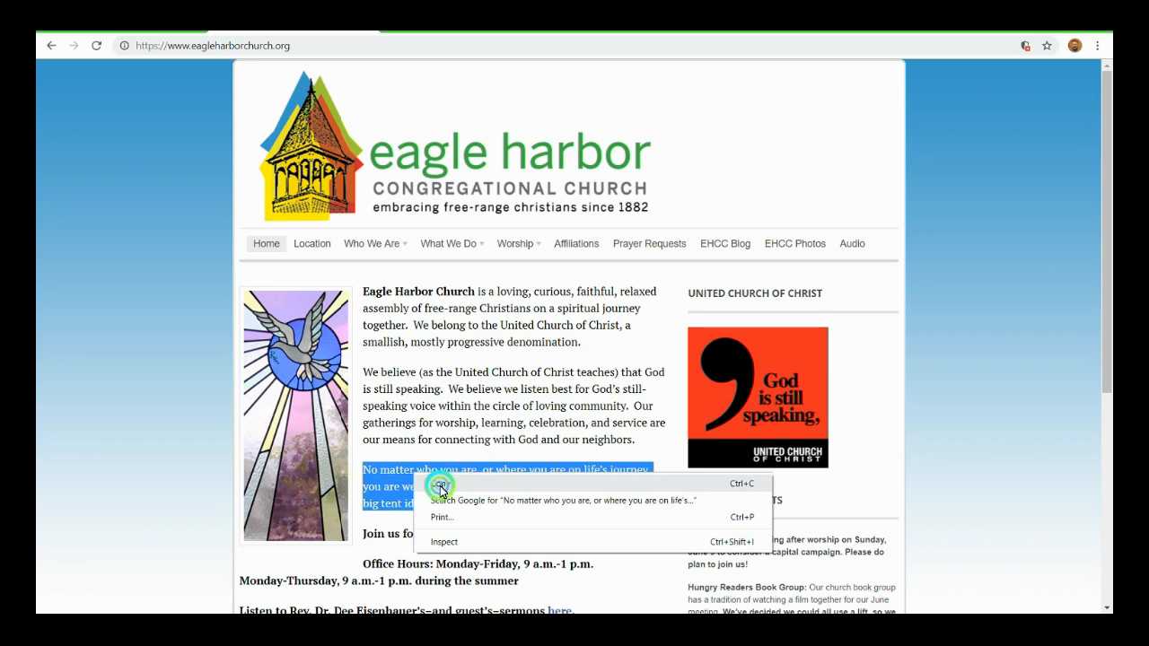
{"action": "left_click", "coordinate": [440, 479]}
{"action": "left_click", "coordinate": [446, 30]}
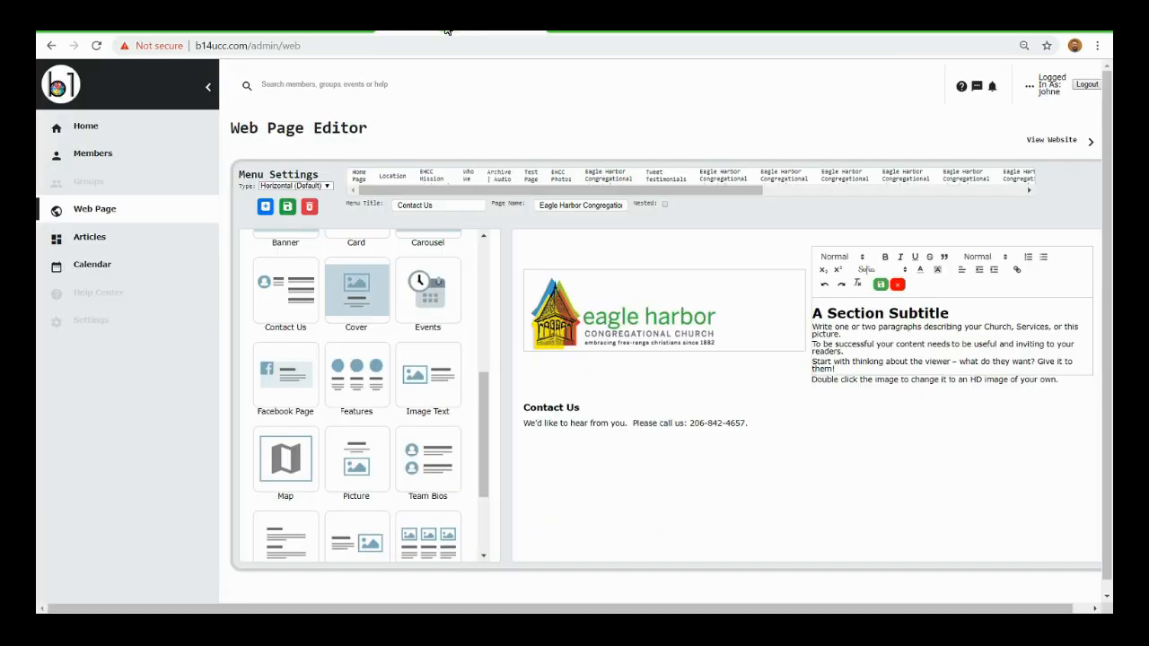
Replace the section subtitle and placeholder paragraphs beside the logo with the copied welcome paragraph and save the text.
{"action": "left_click_drag", "start_coordinate": [814, 325], "coordinate": [1079, 404]}
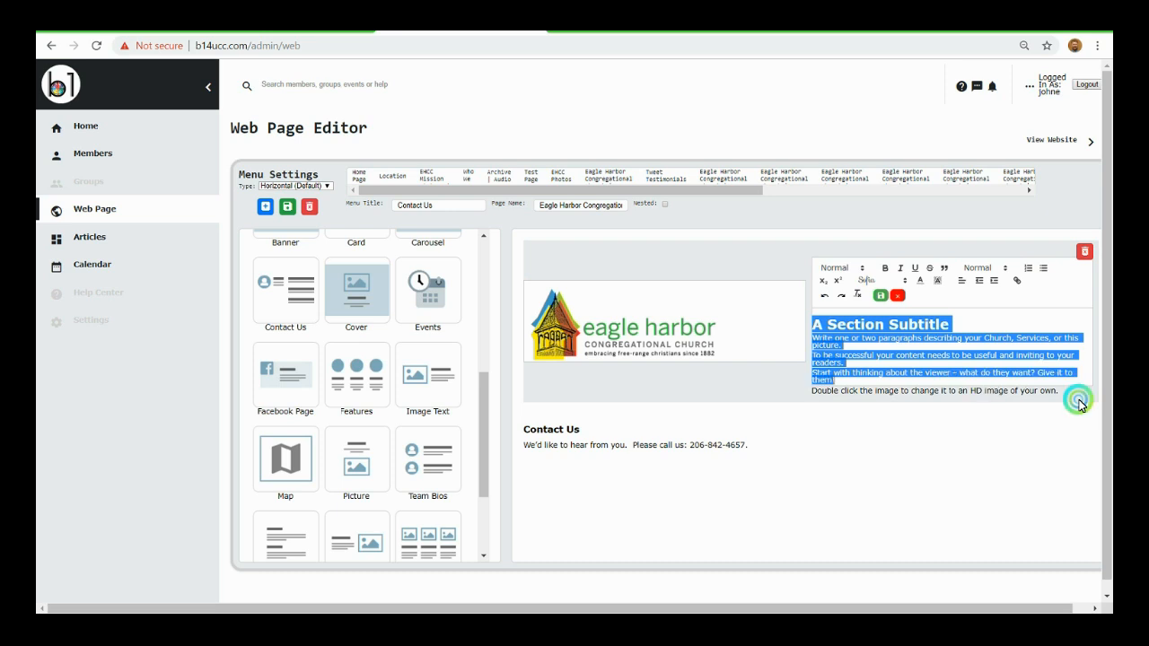
{"action": "right_click", "coordinate": [865, 339]}
{"action": "left_click", "coordinate": [785, 411]}
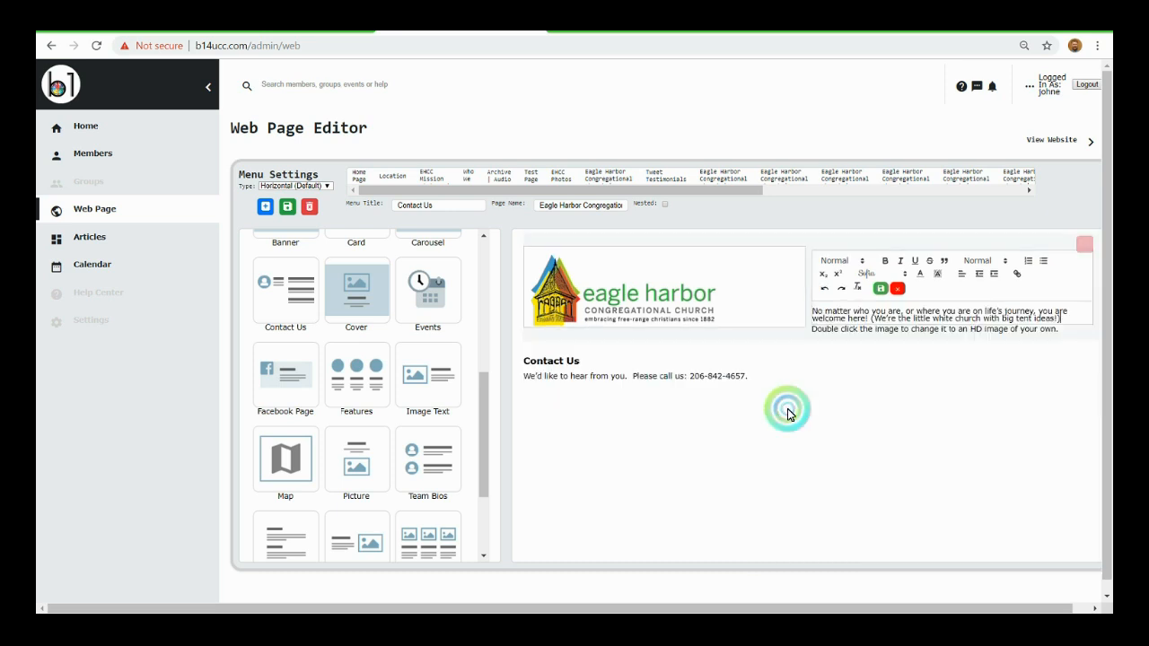
{"action": "left_click", "coordinate": [931, 327]}
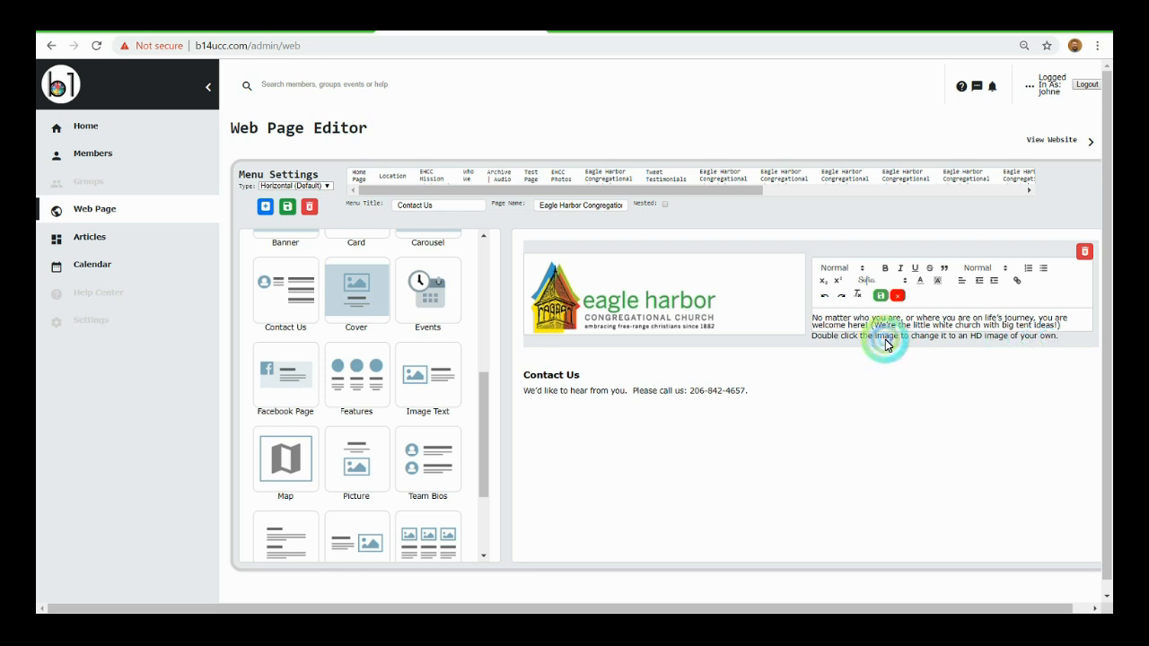
{"action": "left_click", "coordinate": [812, 336]}
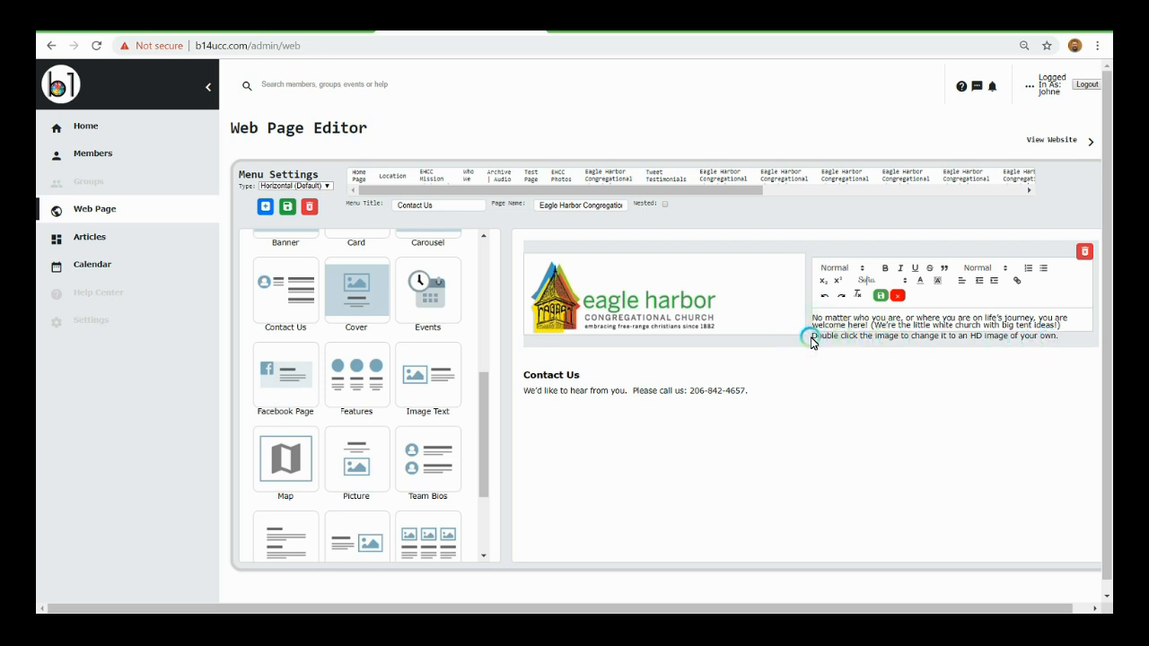
{"action": "left_click", "coordinate": [880, 297]}
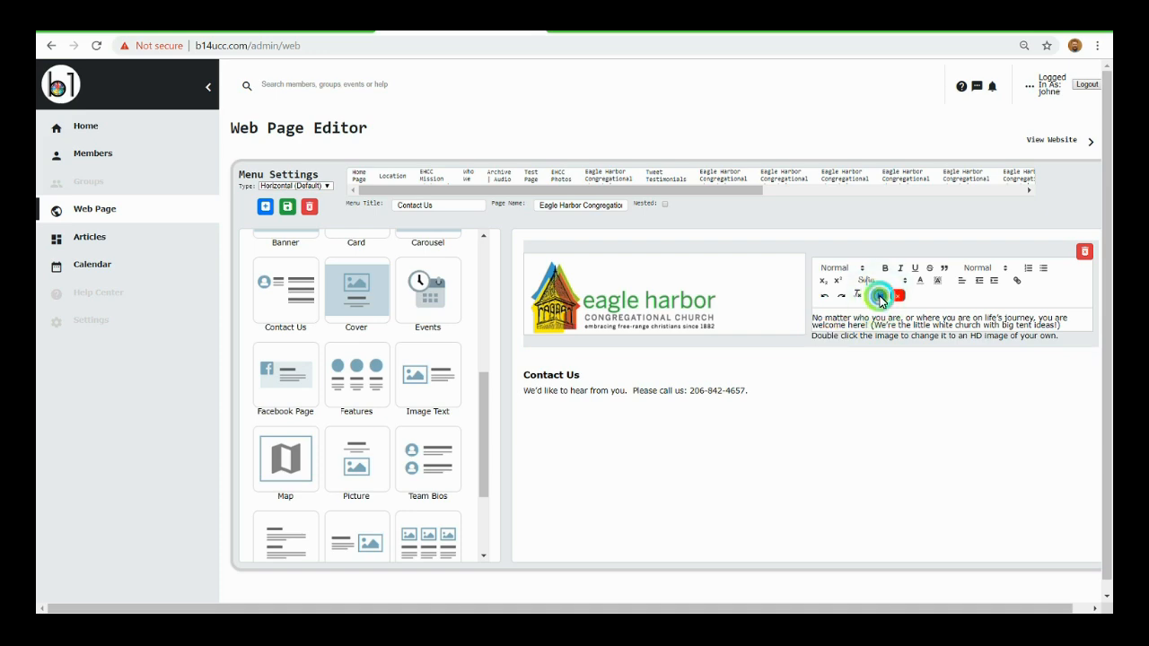
Delete the leftover "Double click the image to change it" line beneath the welcome paragraph and save.
{"action": "left_click", "coordinate": [826, 266]}
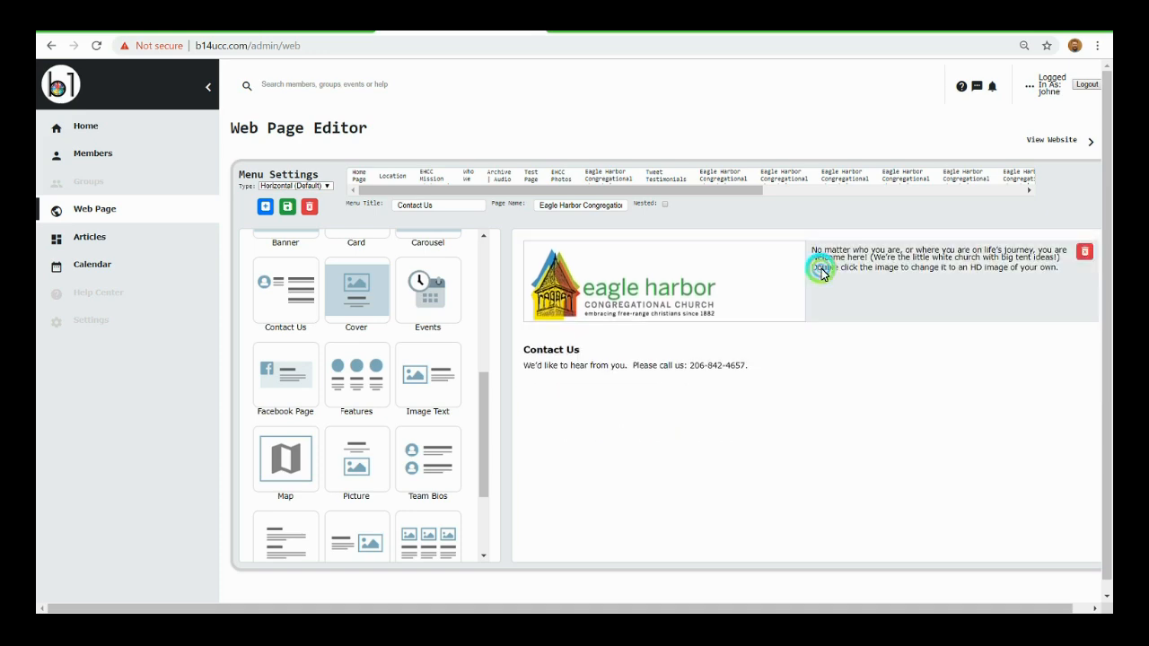
{"action": "left_click", "coordinate": [827, 337]}
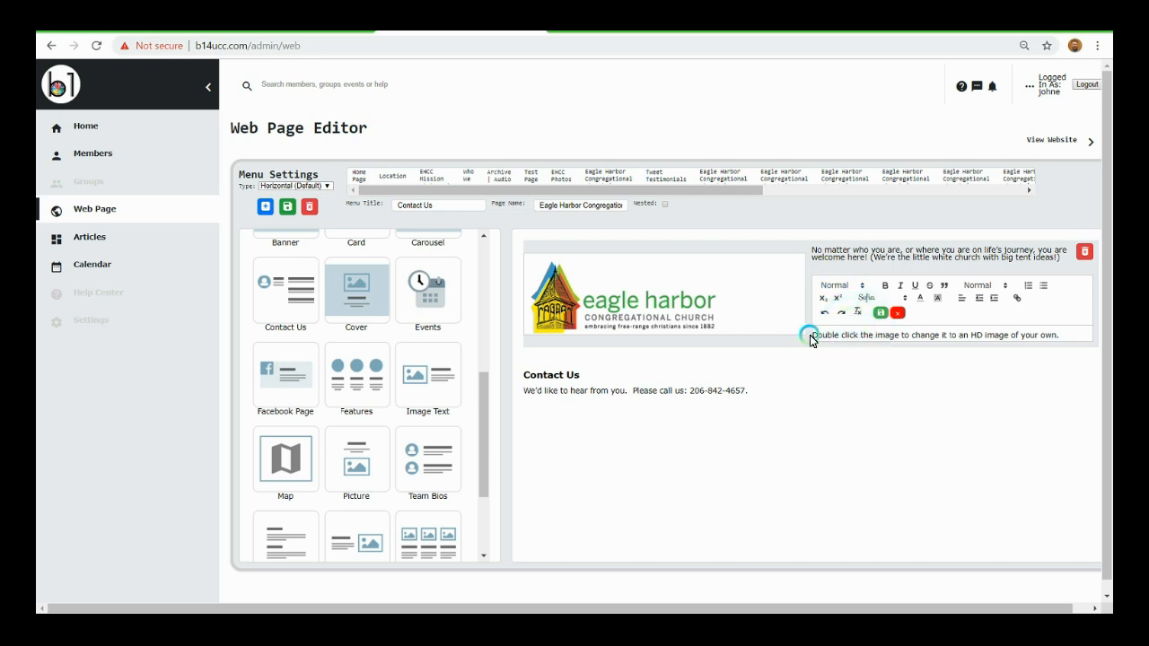
{"action": "left_click_drag", "start_coordinate": [813, 339], "coordinate": [1111, 334]}
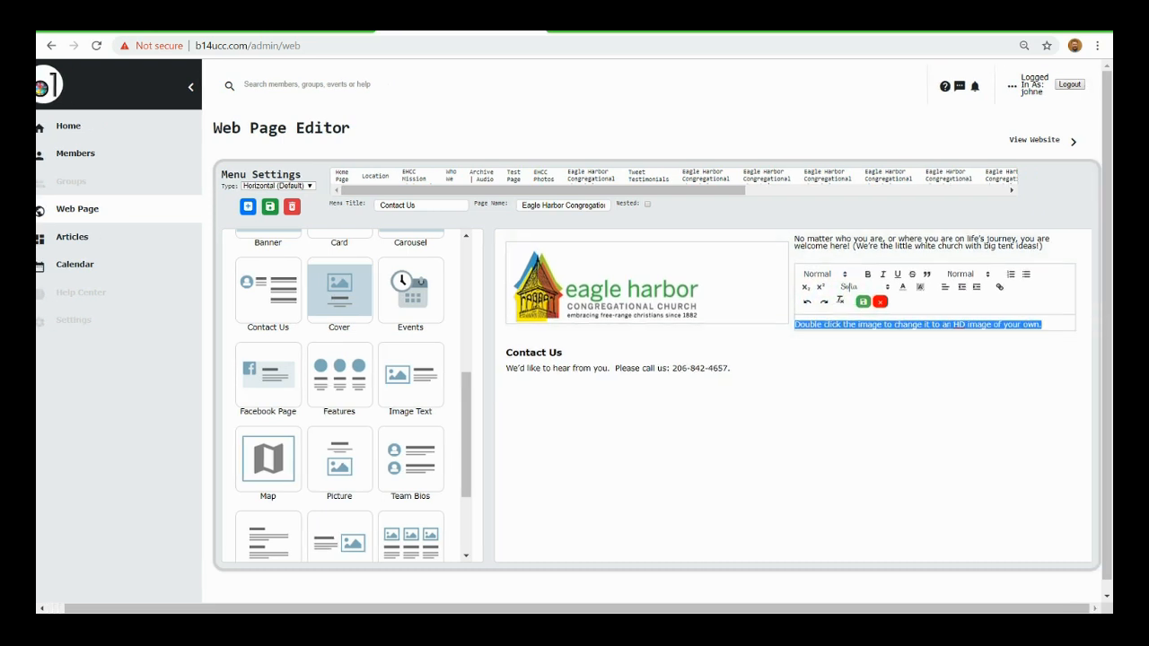
{"action": "key", "text": "BackSpace"}
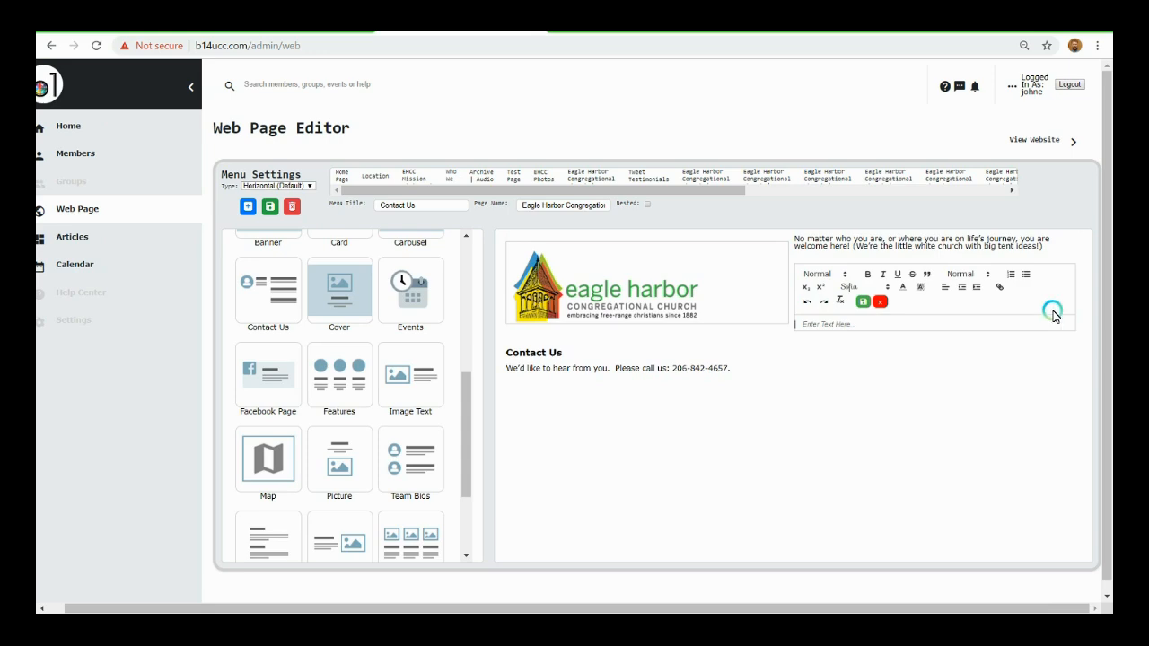
{"action": "left_click", "coordinate": [862, 311]}
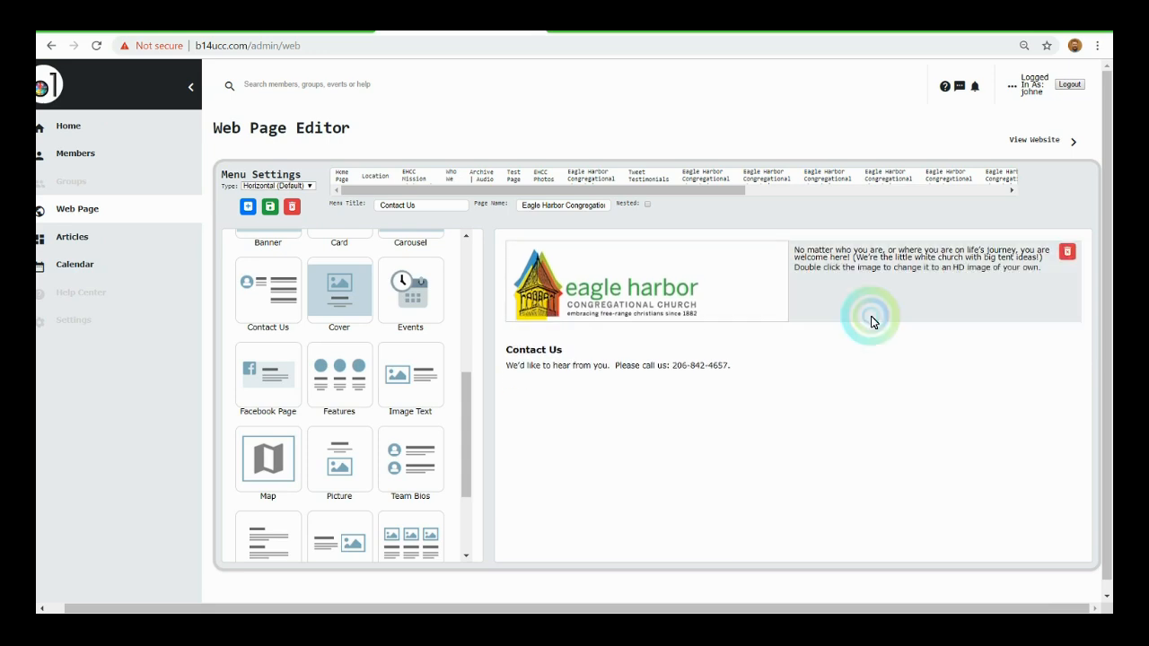
Add a Map block above the Contact Us text, set its address to Eagle Harbor Congregational Church by searching "eagle harbor Congregational", and save it.
{"action": "left_click", "coordinate": [539, 342]}
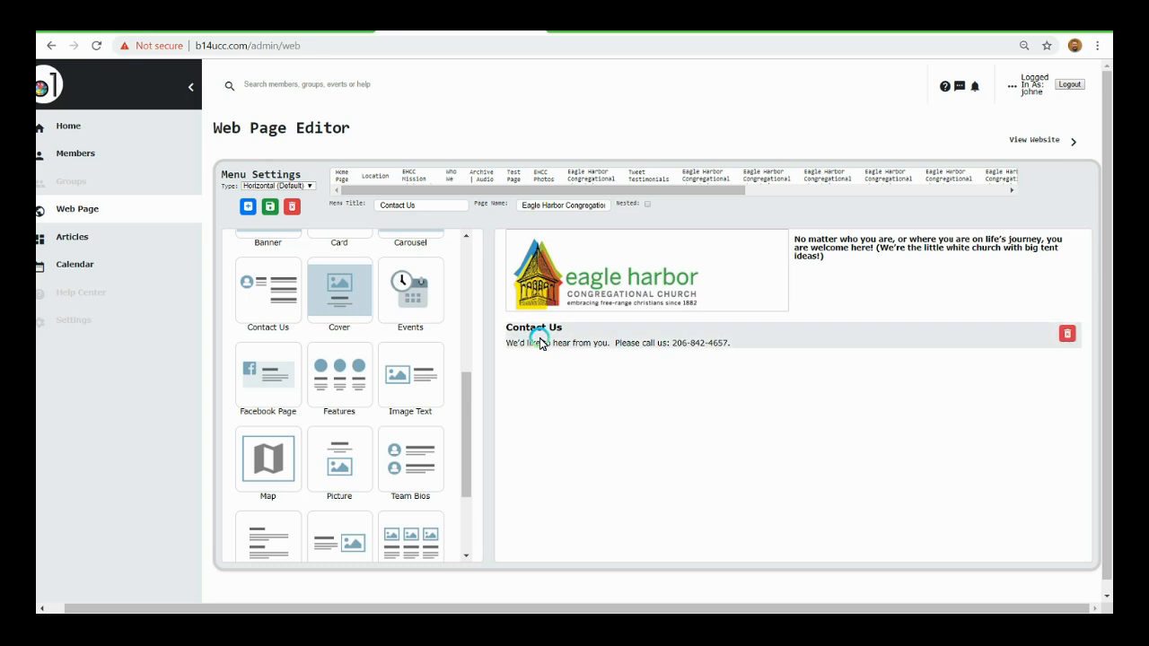
{"action": "left_click_drag", "start_coordinate": [268, 458], "coordinate": [610, 343]}
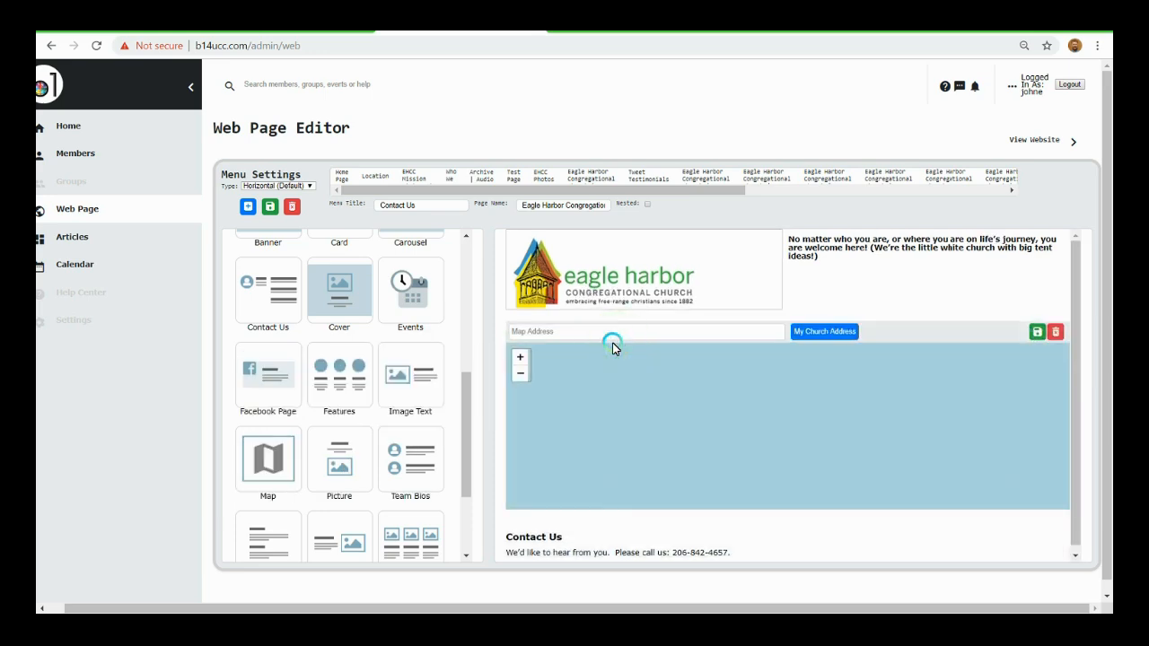
{"action": "left_click", "coordinate": [542, 332]}
{"action": "type", "text": "eagle Harbor"}
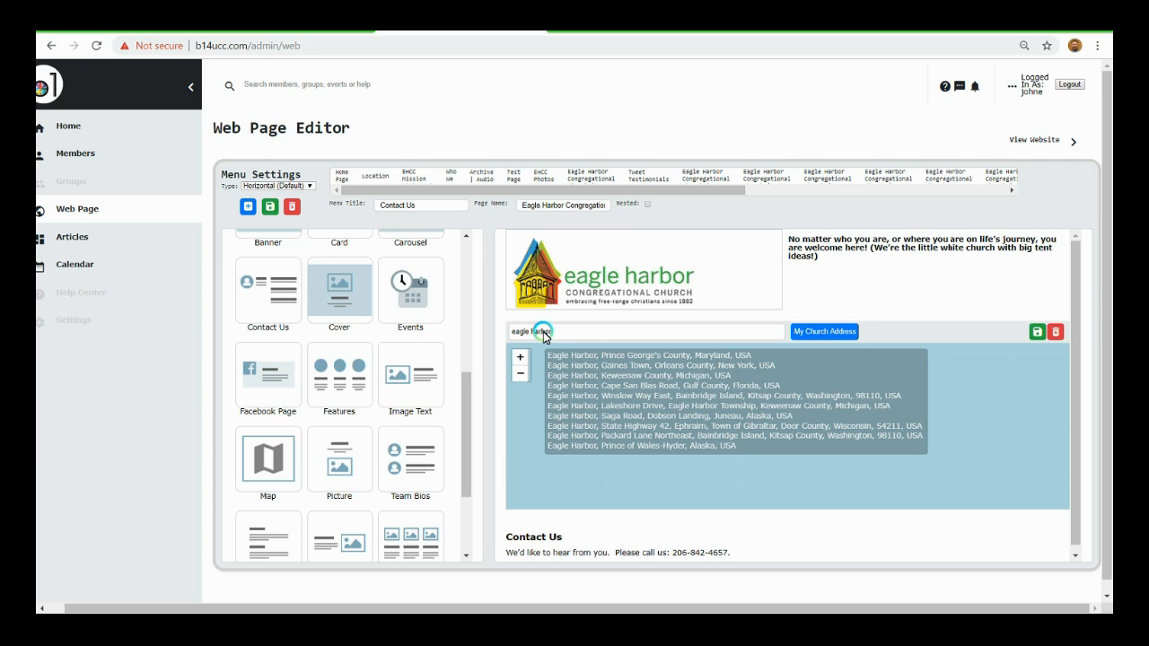
{"action": "type", "text": " UCC"}
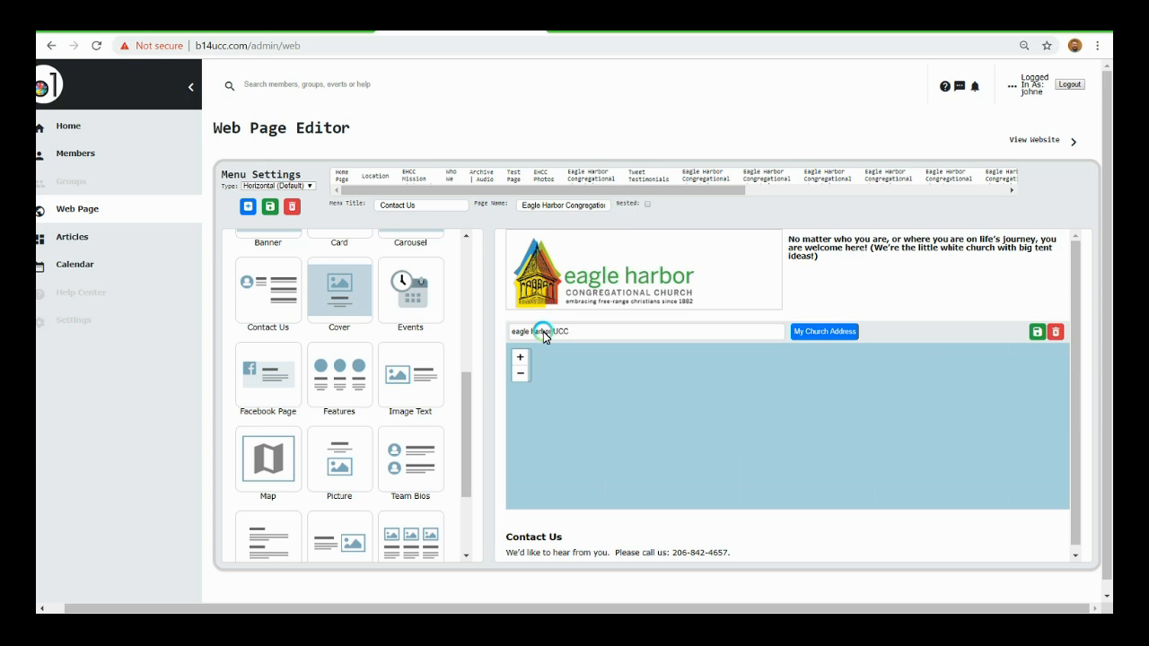
{"action": "type", "text": "Congregational"}
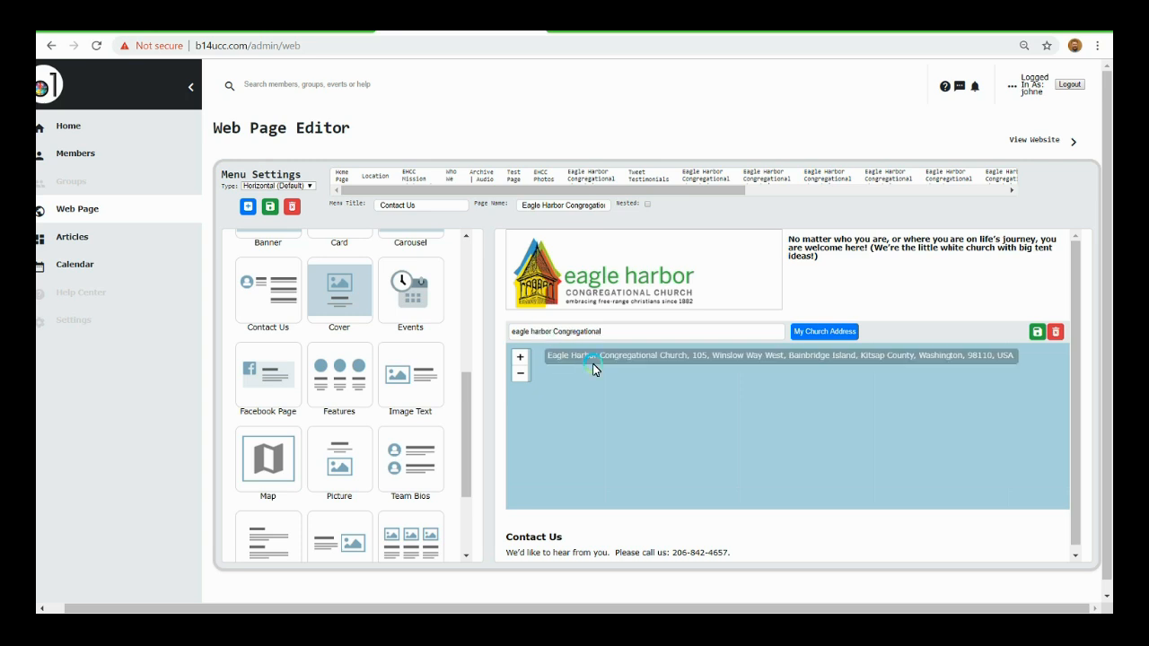
{"action": "left_click", "coordinate": [628, 358]}
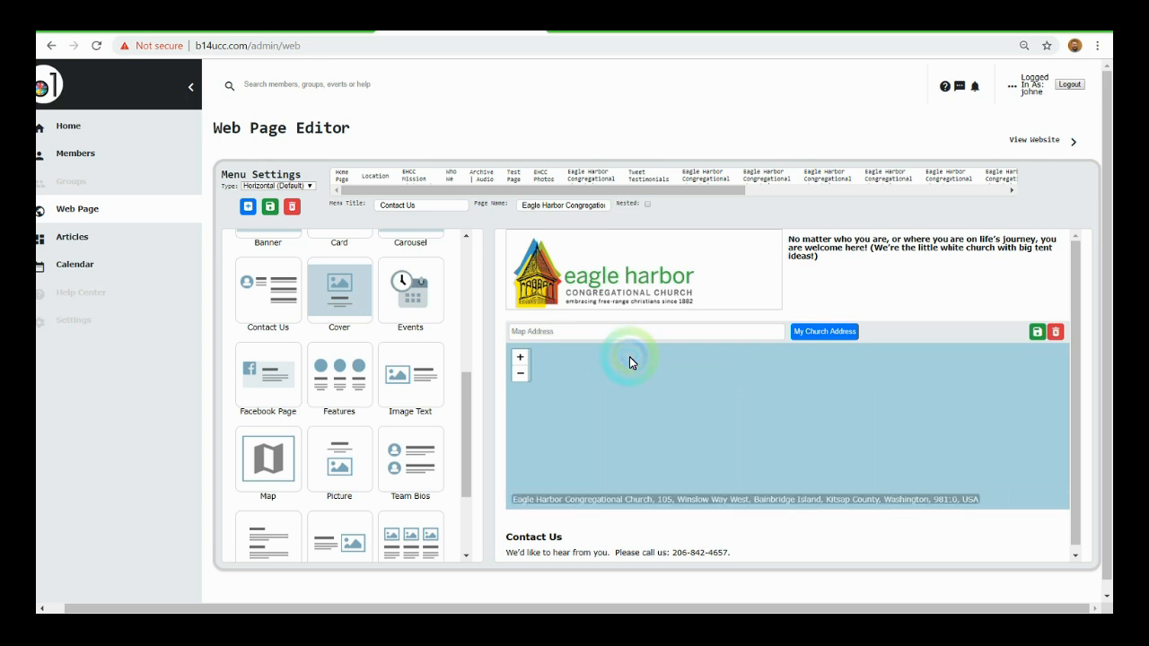
{"action": "left_click", "coordinate": [1037, 332]}
{"action": "left_click", "coordinate": [1049, 333]}
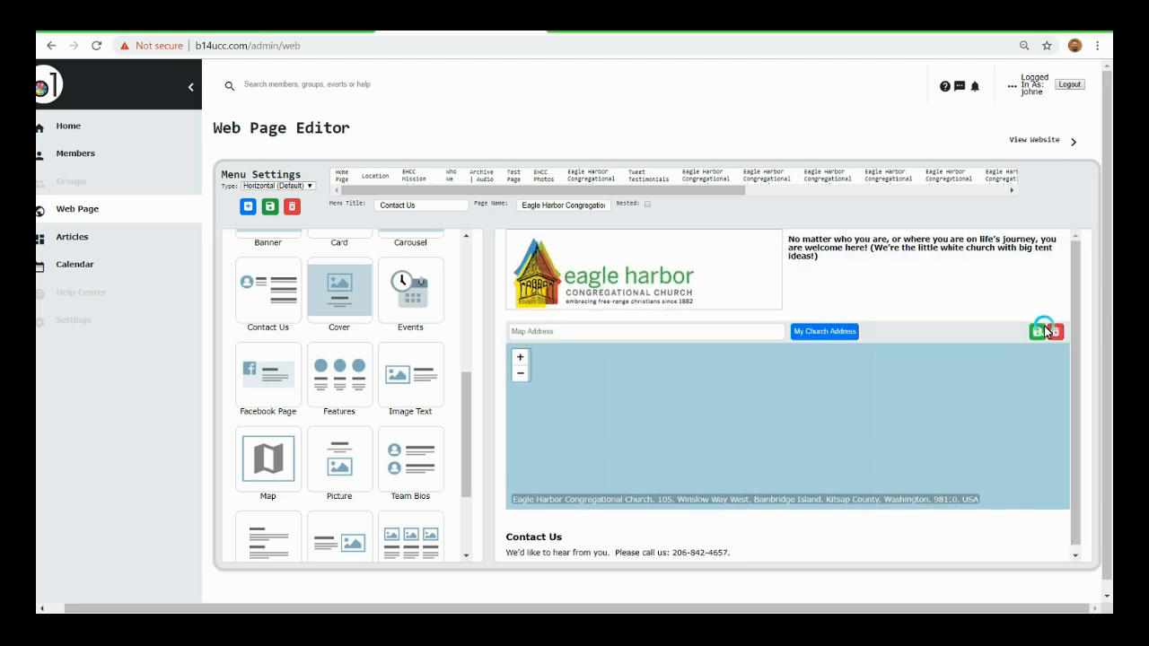
{"action": "left_click", "coordinate": [1038, 333]}
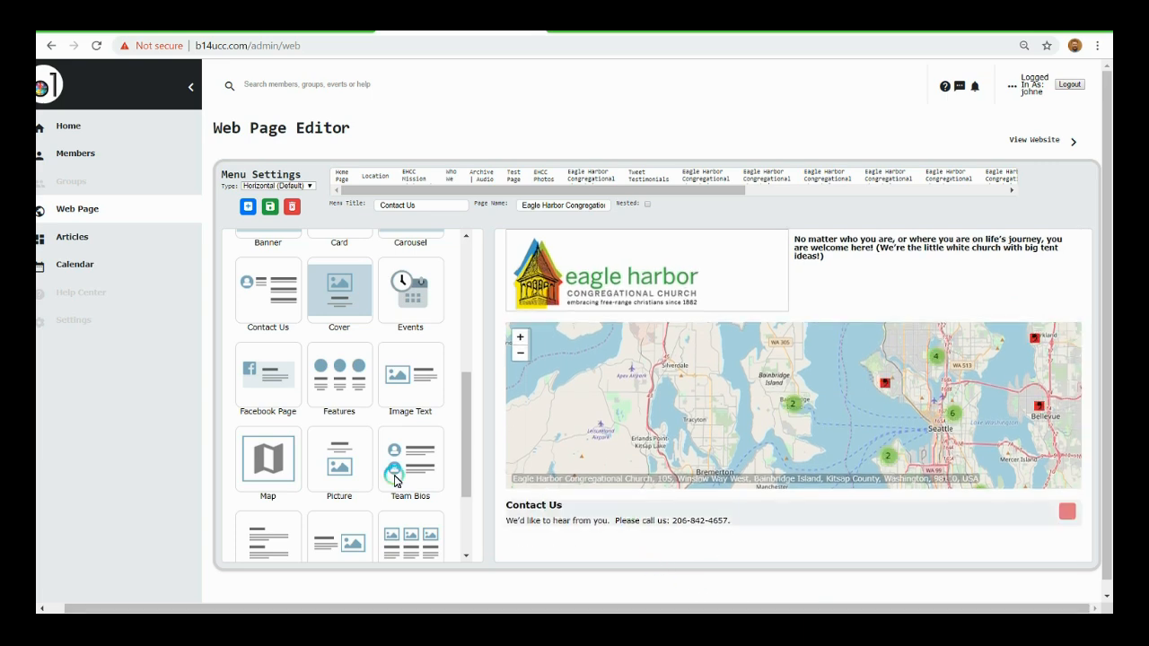
Add a Contact Us building block between the map and the existing Contact Us text.
{"action": "scroll", "coordinate": [283, 373], "scroll_direction": "up", "scroll_amount": 1}
{"action": "left_click_drag", "start_coordinate": [265, 355], "coordinate": [637, 500]}
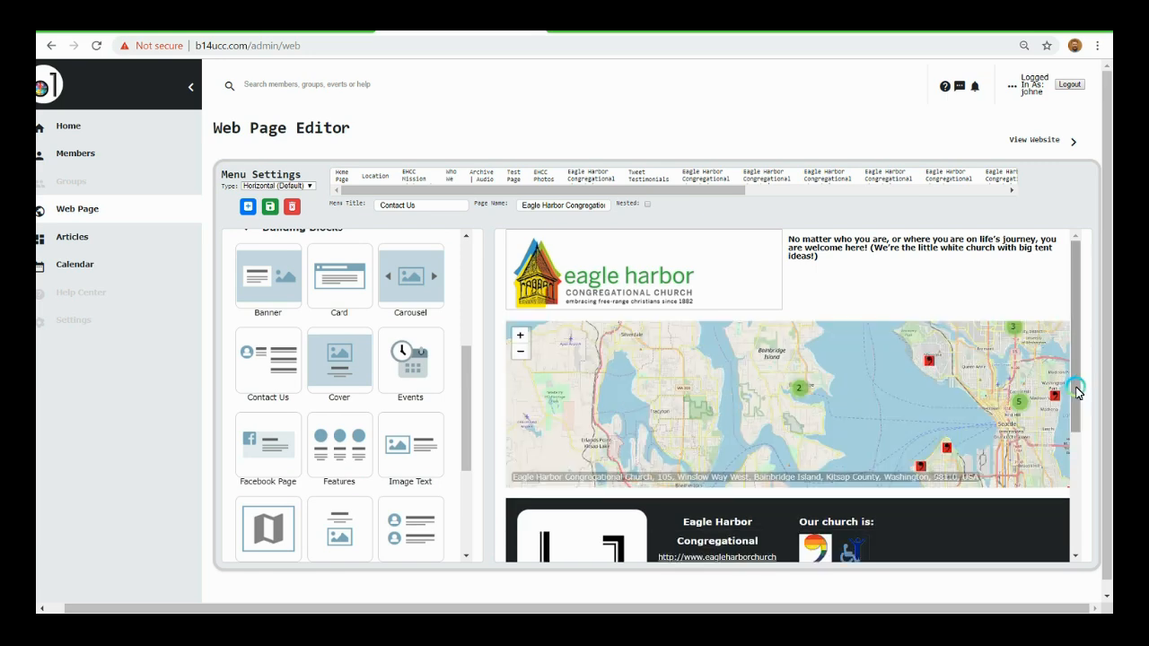
Replace the picture in the dark contact block below the map with EHCC_Window.jpg and save the image.
{"action": "scroll", "coordinate": [846, 464], "scroll_direction": "down", "scroll_amount": 2}
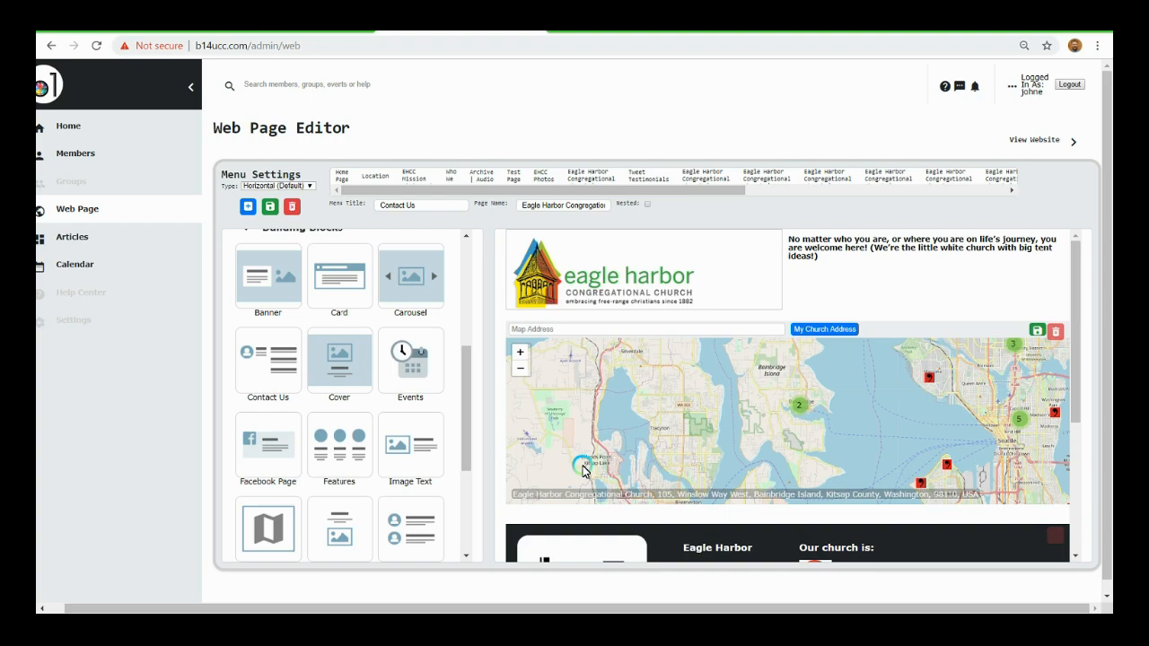
{"action": "scroll", "coordinate": [583, 470], "scroll_direction": "down", "scroll_amount": 1}
{"action": "scroll", "coordinate": [1078, 396], "scroll_direction": "down", "scroll_amount": 1}
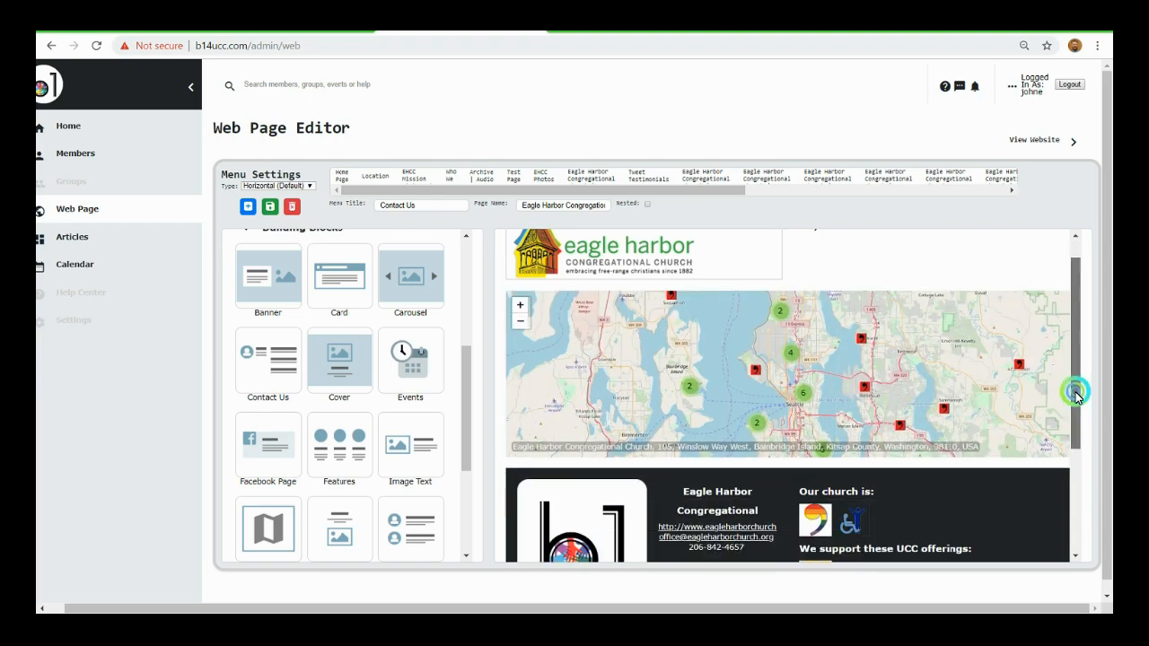
{"action": "scroll", "coordinate": [1077, 396], "scroll_direction": "down", "scroll_amount": 2}
{"action": "mouse_move", "coordinate": [561, 454]}
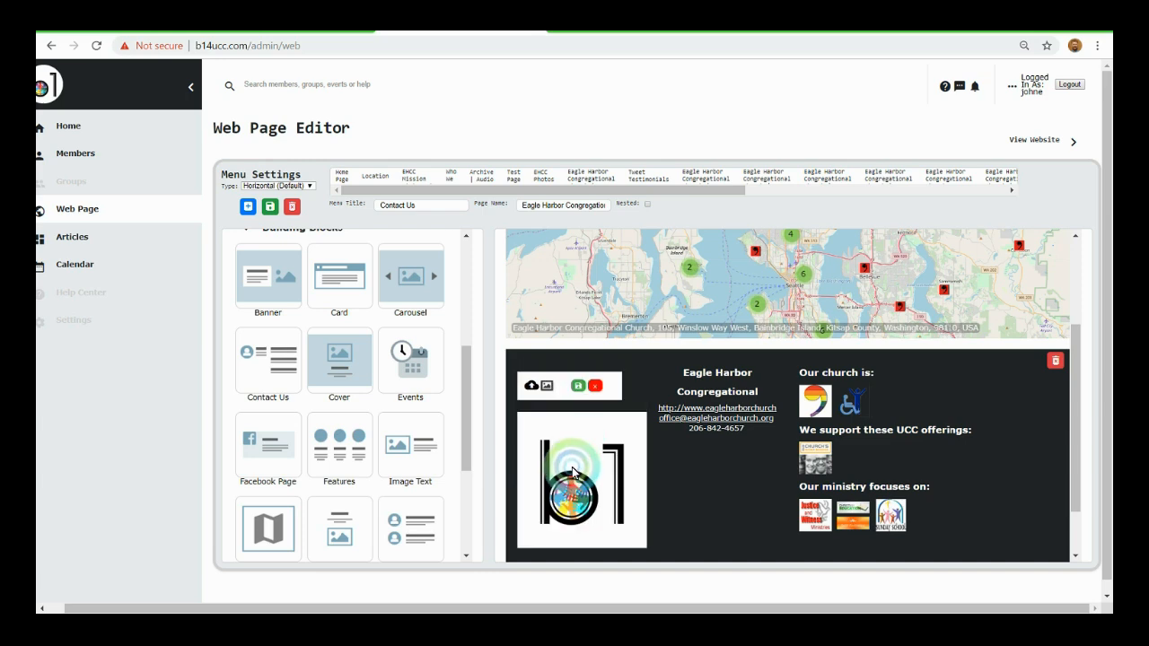
{"action": "left_click", "coordinate": [534, 387]}
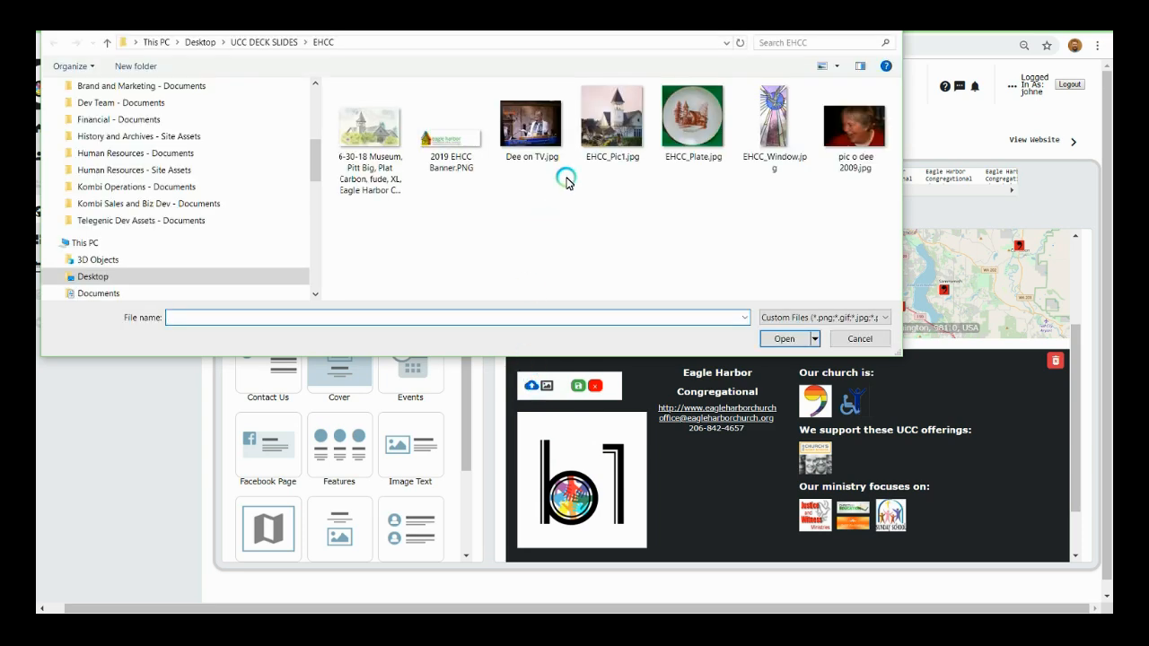
{"action": "left_click", "coordinate": [773, 122]}
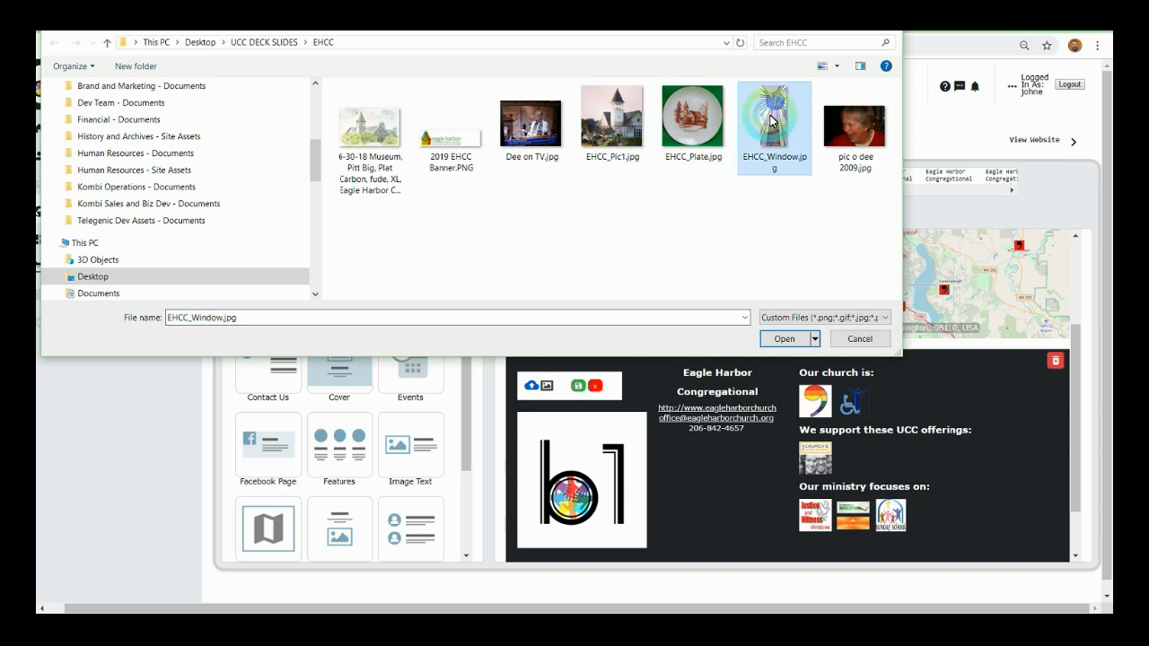
{"action": "left_click", "coordinate": [783, 338]}
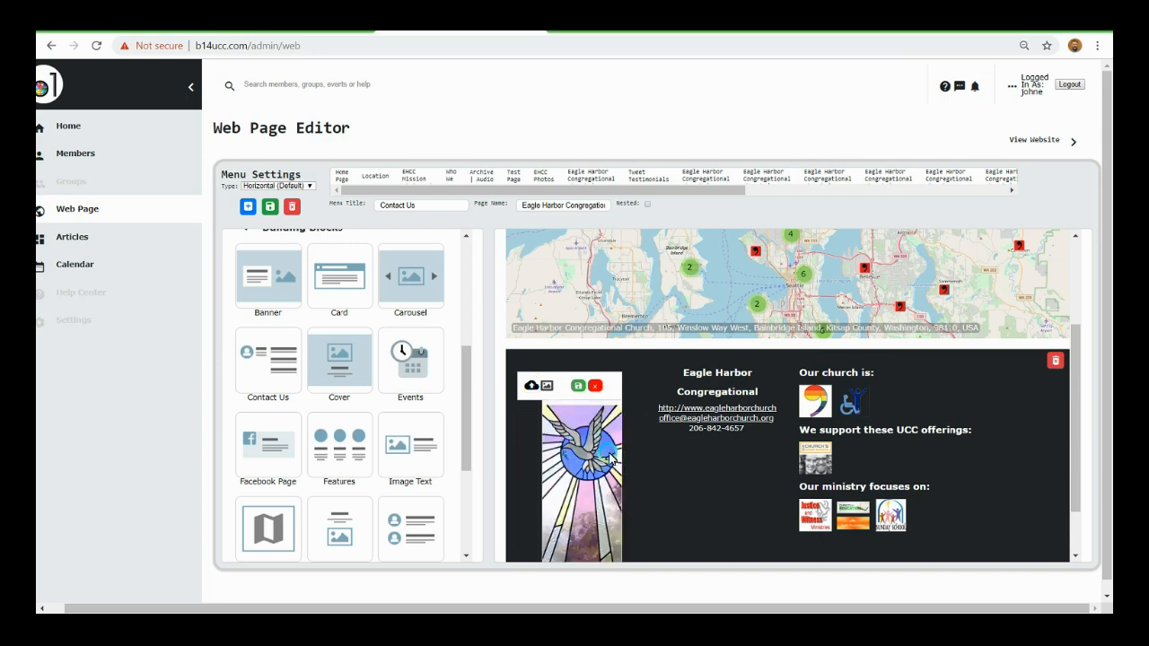
{"action": "left_click", "coordinate": [583, 384]}
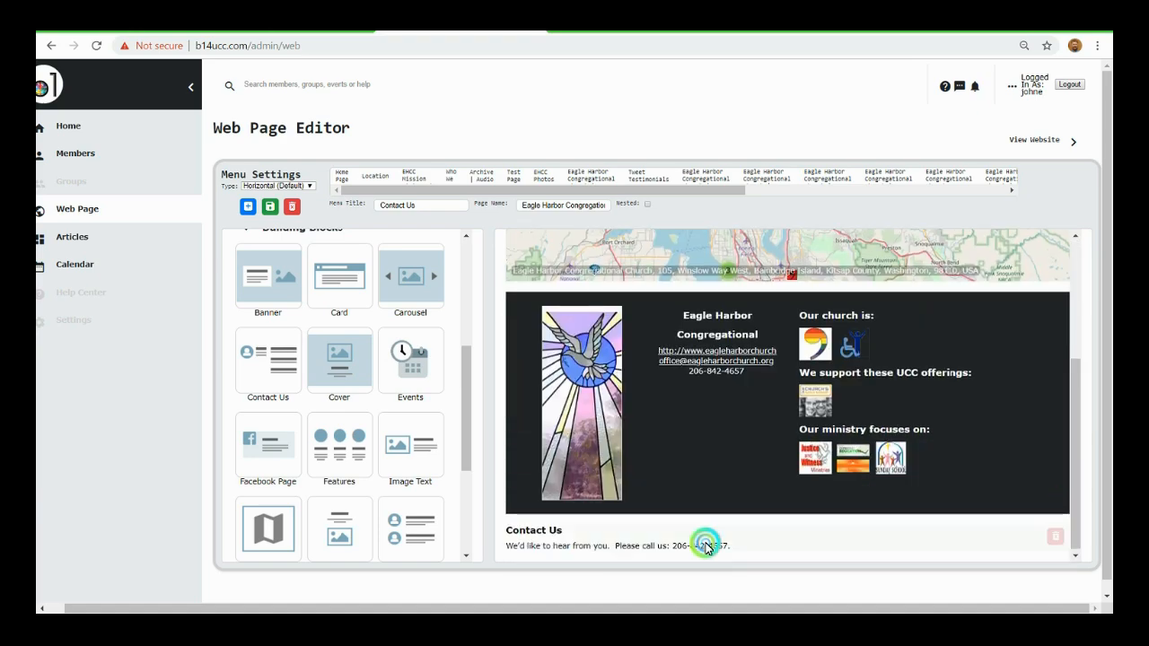
Delete the old Contact Us text block beneath the contact block and save the Contact Us page.
{"action": "left_click", "coordinate": [1057, 536]}
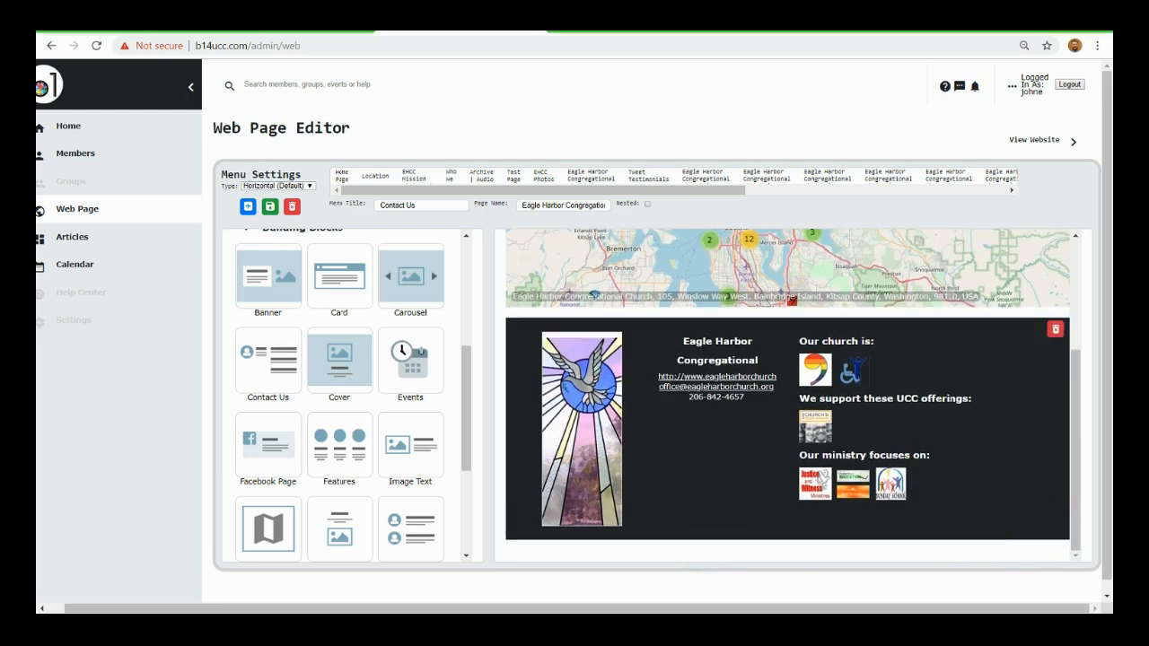
{"action": "left_click", "coordinate": [270, 207]}
{"action": "left_click", "coordinate": [639, 128]}
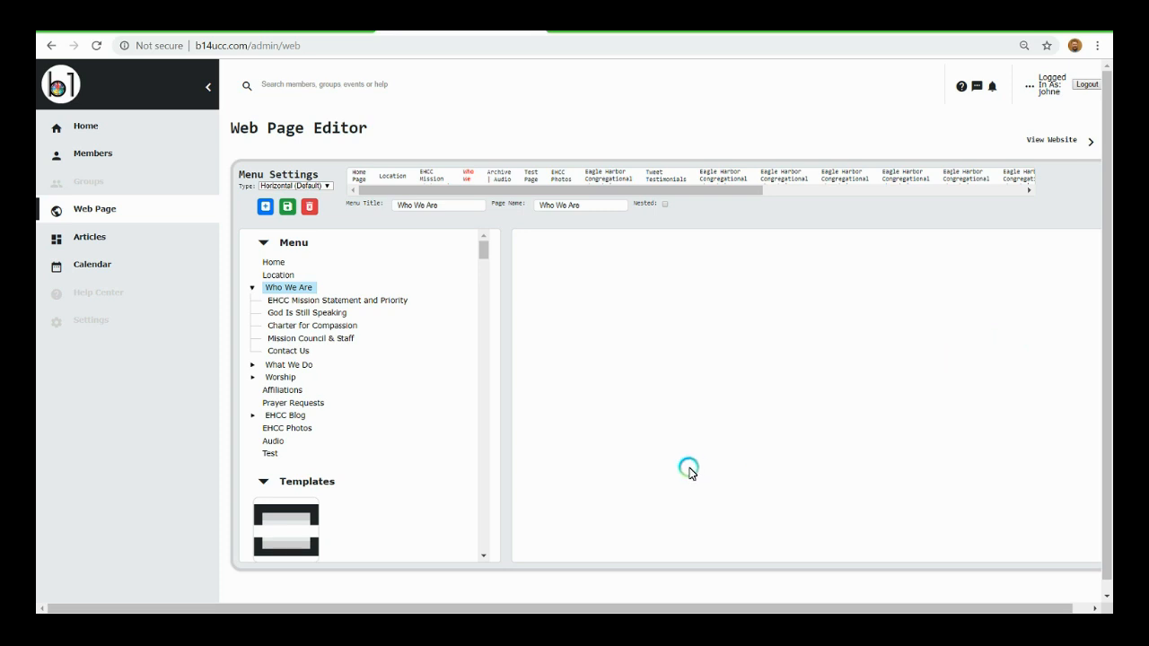
Add a Cover building block to the empty Who We Are page.
{"action": "scroll", "coordinate": [388, 377], "scroll_direction": "down", "scroll_amount": 4}
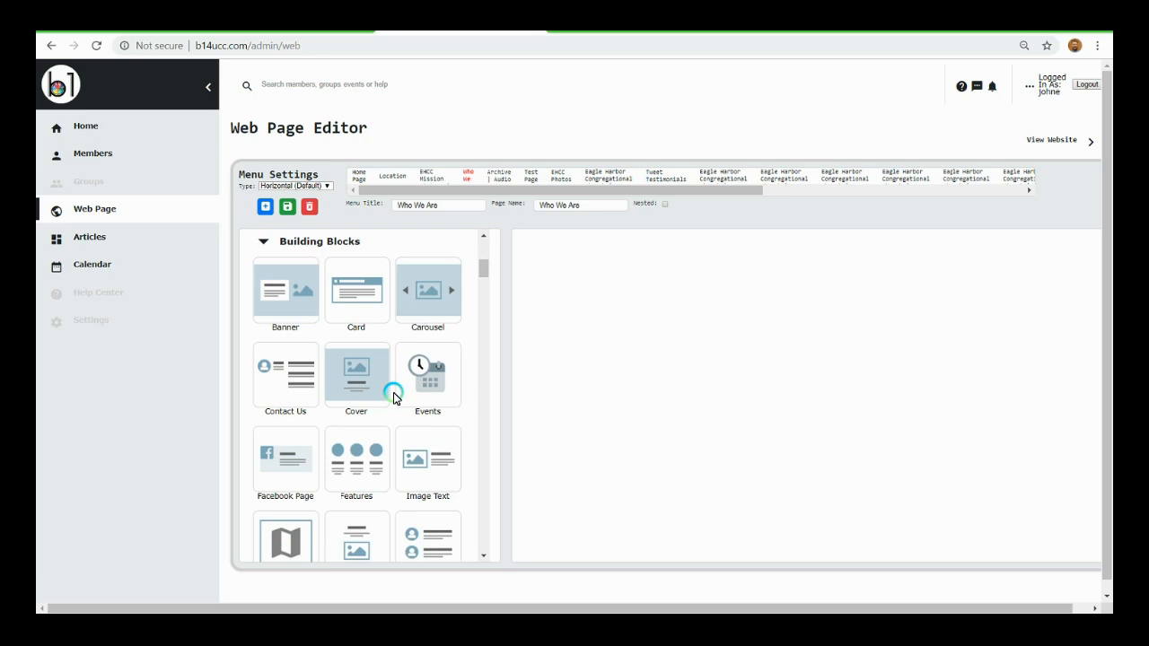
{"action": "scroll", "coordinate": [395, 398], "scroll_direction": "down", "scroll_amount": 1}
{"action": "scroll", "coordinate": [364, 400], "scroll_direction": "up", "scroll_amount": 2}
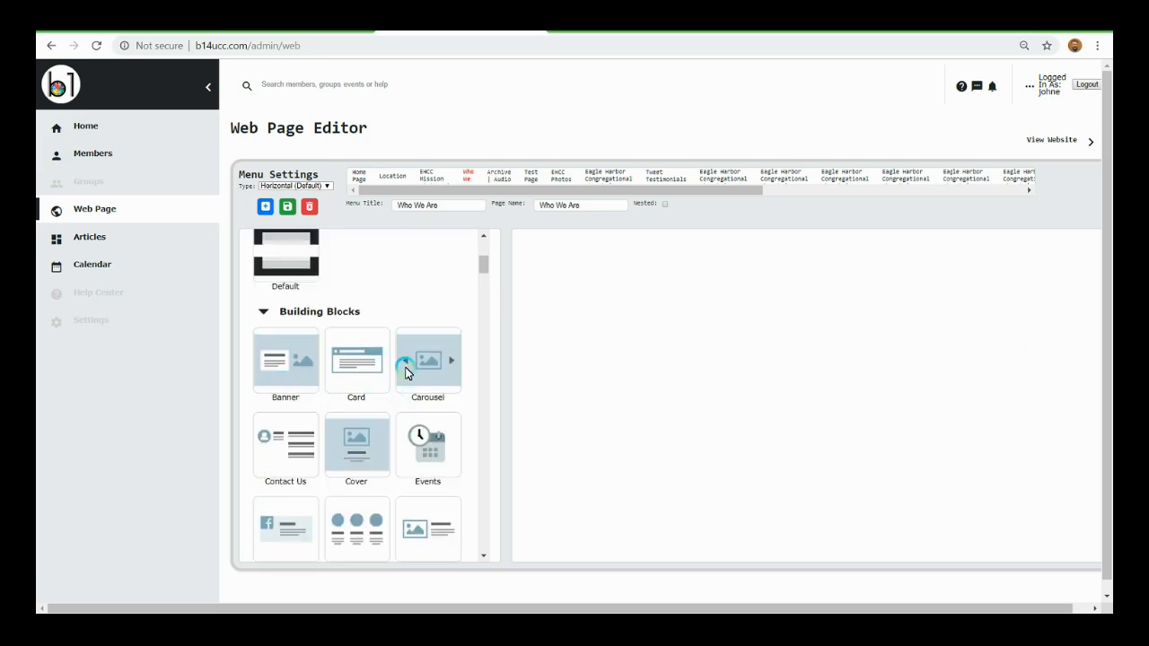
{"action": "scroll", "coordinate": [294, 405], "scroll_direction": "down", "scroll_amount": 2}
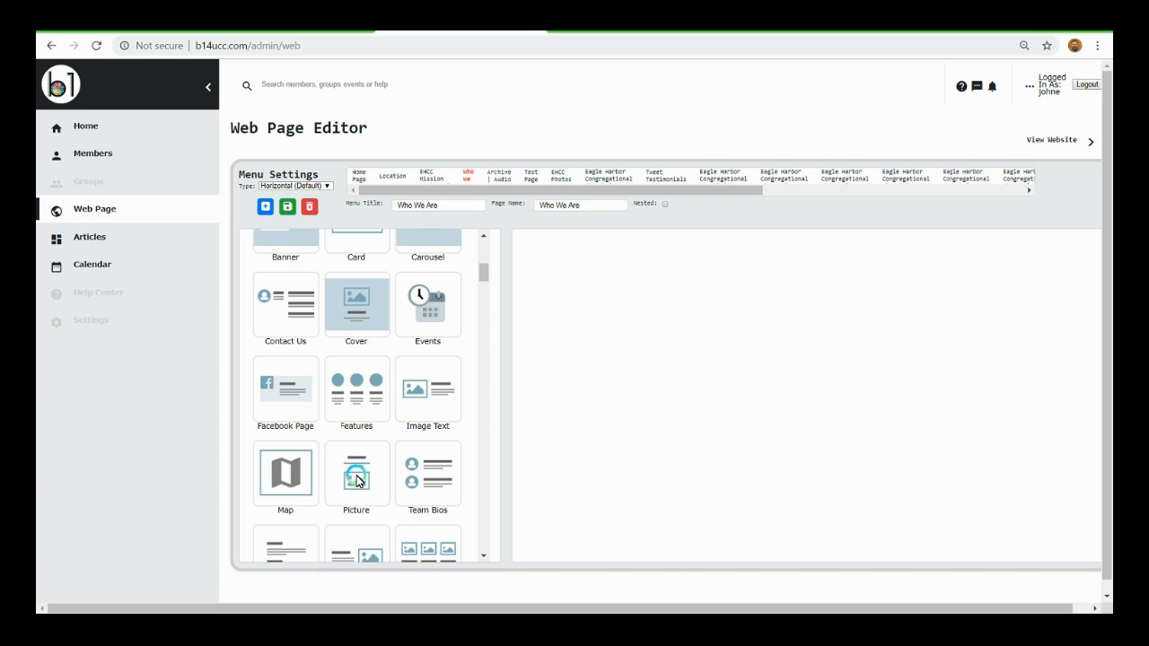
{"action": "scroll", "coordinate": [350, 481], "scroll_direction": "up", "scroll_amount": 5}
{"action": "left_click_drag", "start_coordinate": [357, 514], "coordinate": [727, 346]}
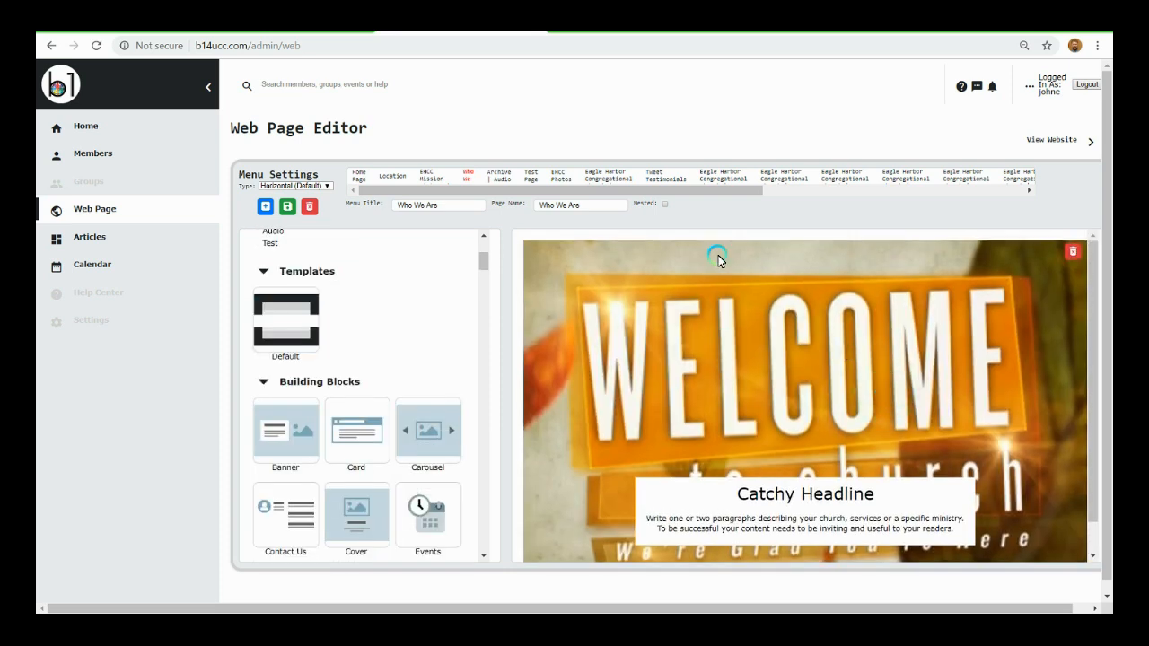
Replace the cover's background picture with the 6-30-18 Museum Eagle Harbor Congregational Church image from the EHCC folder and save it.
{"action": "left_click", "coordinate": [583, 272]}
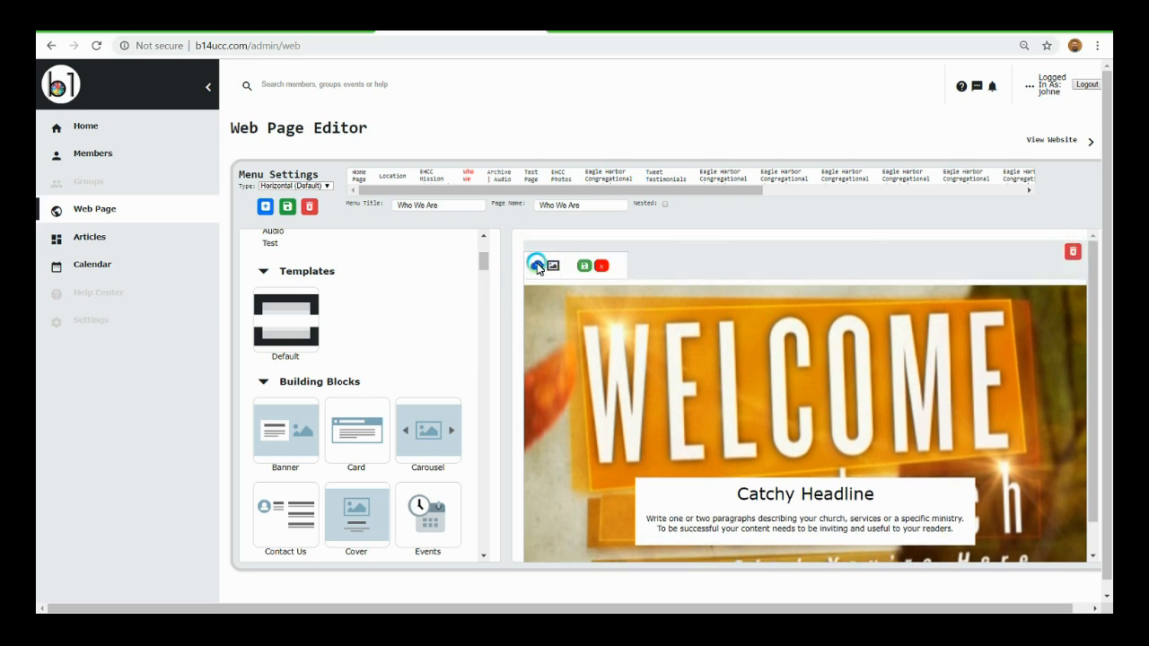
{"action": "left_click", "coordinate": [537, 267]}
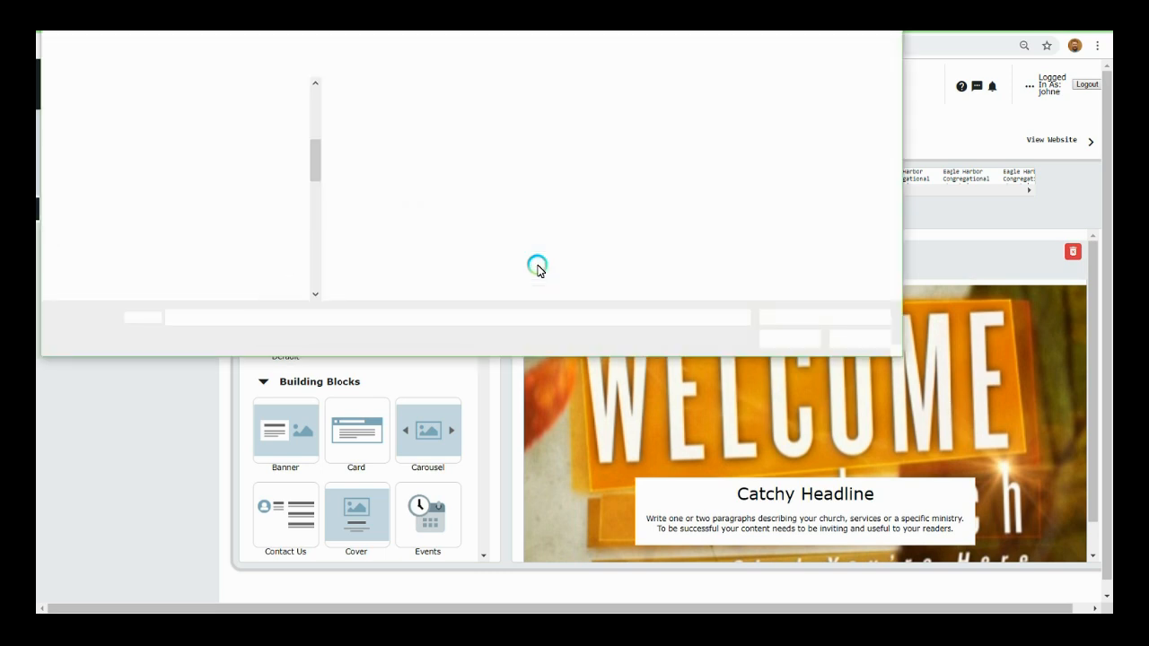
{"action": "left_click", "coordinate": [395, 144]}
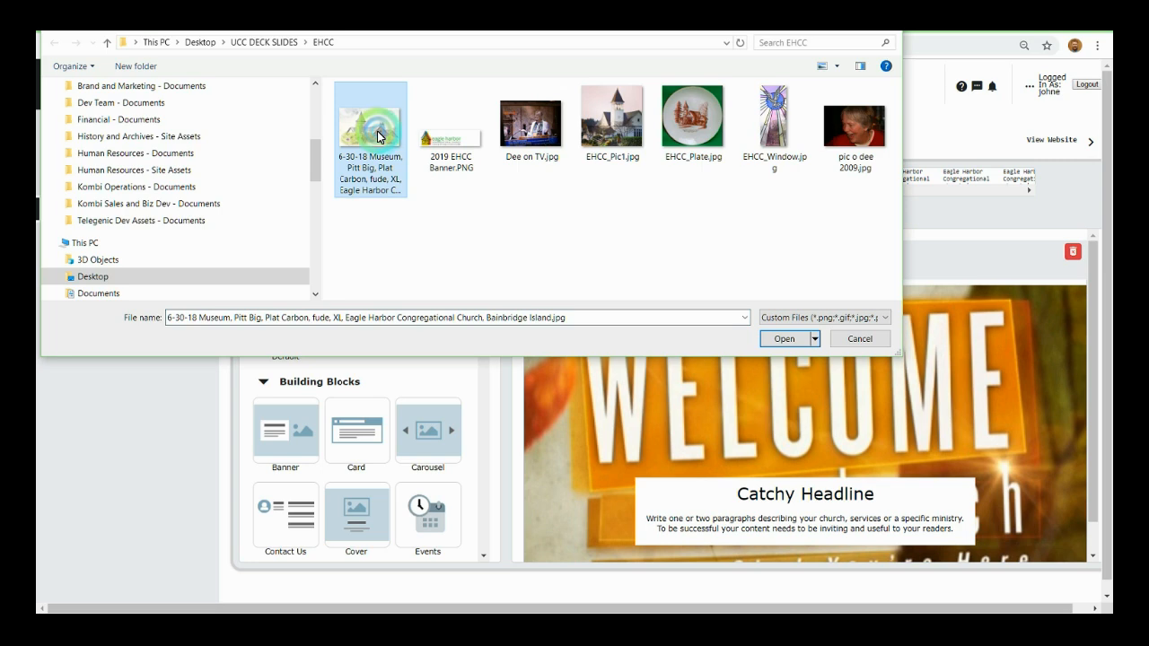
{"action": "left_click", "coordinate": [787, 340]}
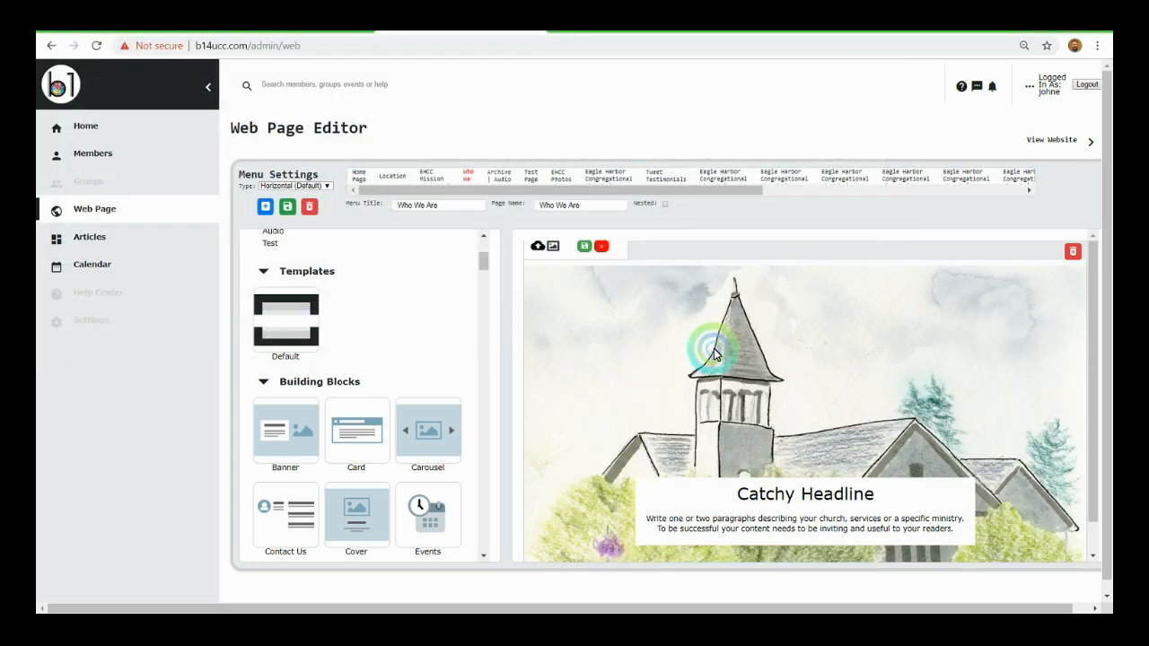
{"action": "left_click", "coordinate": [584, 246]}
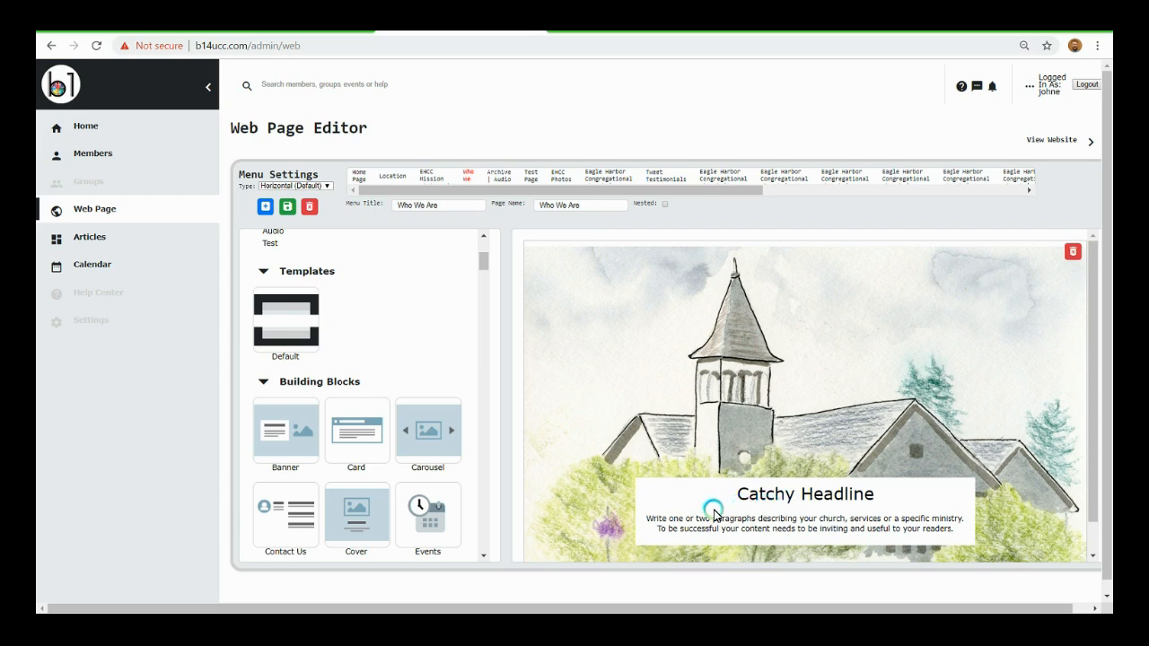
Open the cover's Catchy Headline text for editing and save it.
{"action": "scroll", "coordinate": [715, 510], "scroll_direction": "down", "scroll_amount": 1}
{"action": "left_click", "coordinate": [733, 468]}
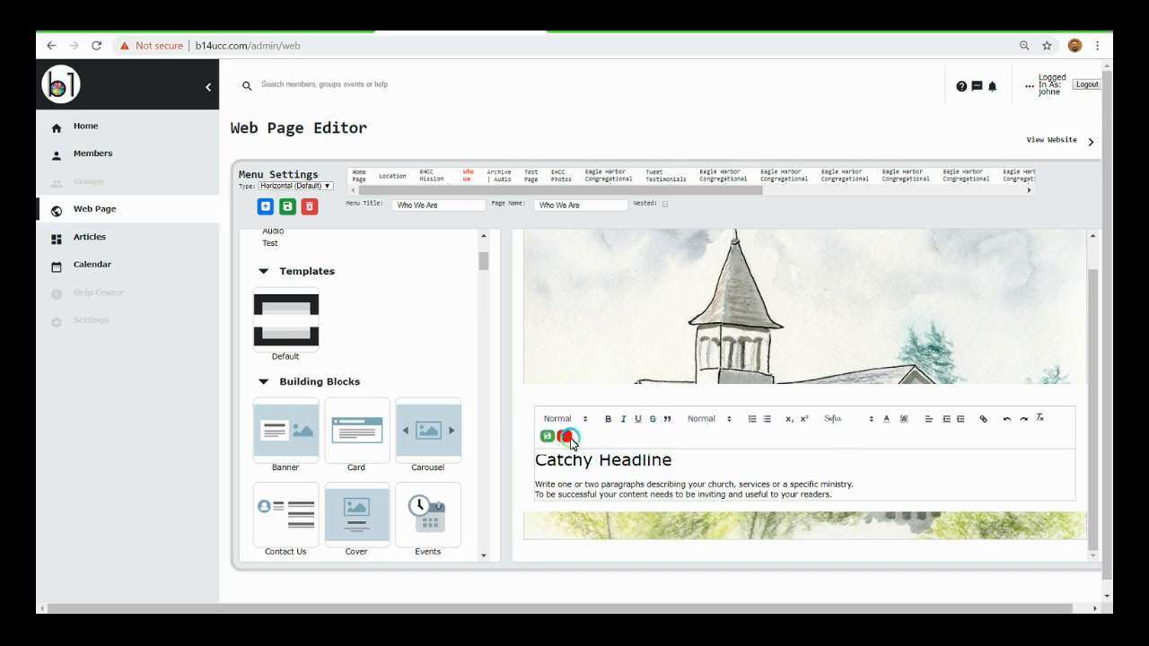
{"action": "left_click", "coordinate": [548, 437]}
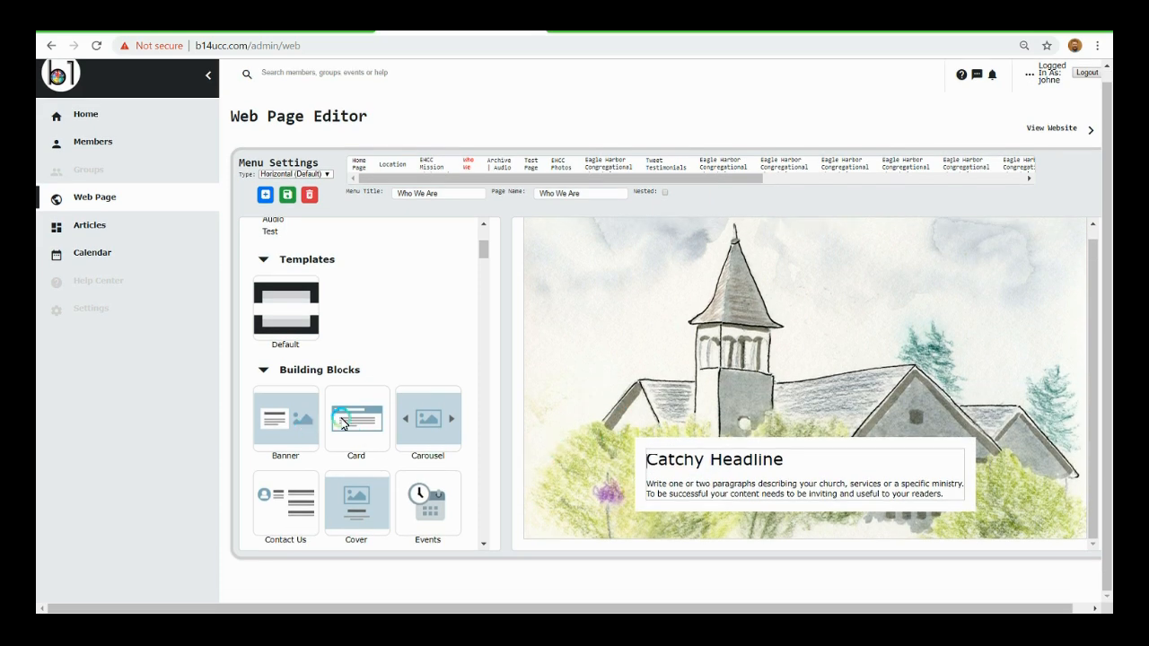
Add a Facebook Page block above the cover, point its address to Eagle Harbor Congregational Church's Facebook page, and save it.
{"action": "scroll", "coordinate": [343, 424], "scroll_direction": "down", "scroll_amount": 3}
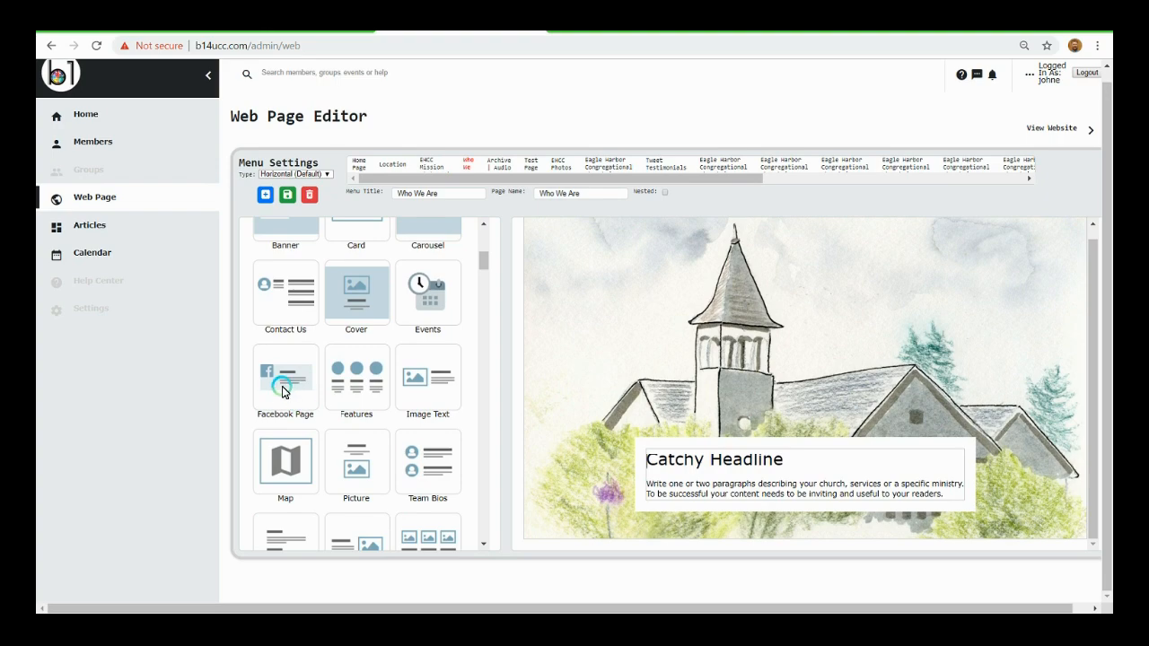
{"action": "left_click_drag", "start_coordinate": [282, 391], "coordinate": [649, 533]}
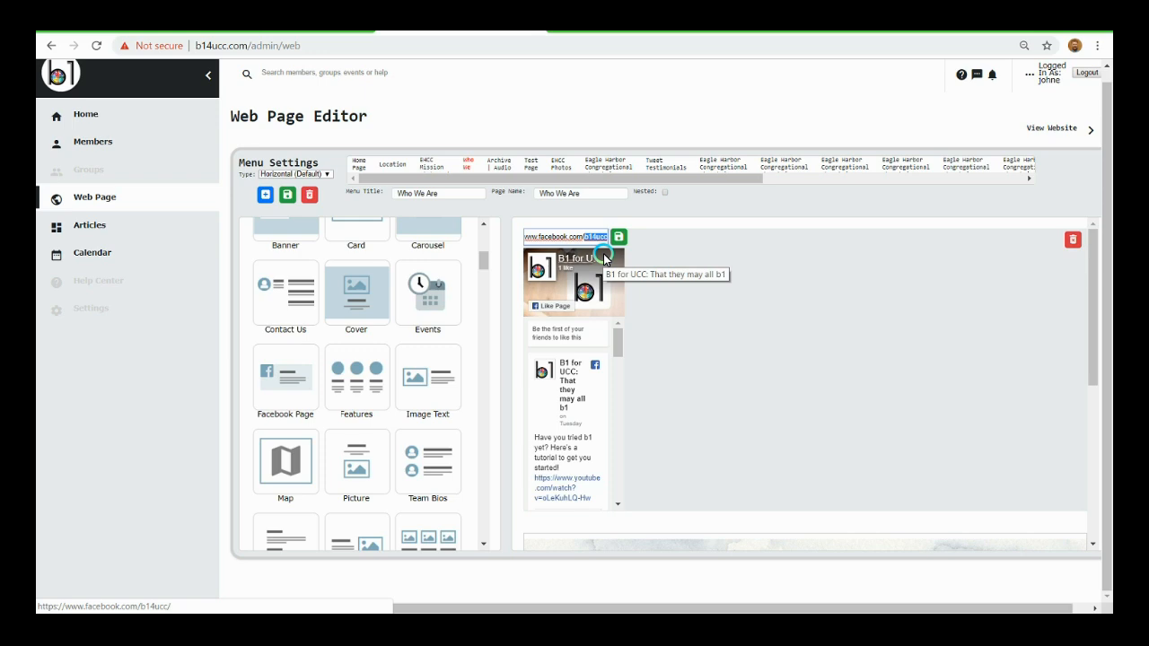
{"action": "type", "text": "ea"}
{"action": "left_click", "coordinate": [618, 236]}
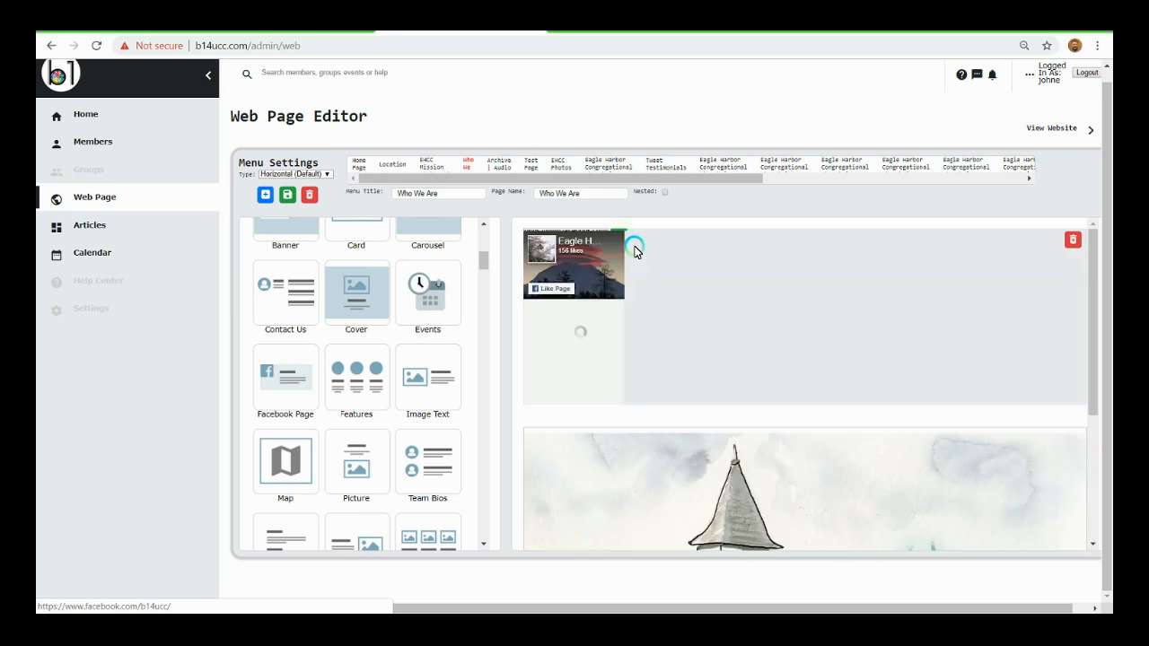
{"action": "mouse_move", "coordinate": [588, 276]}
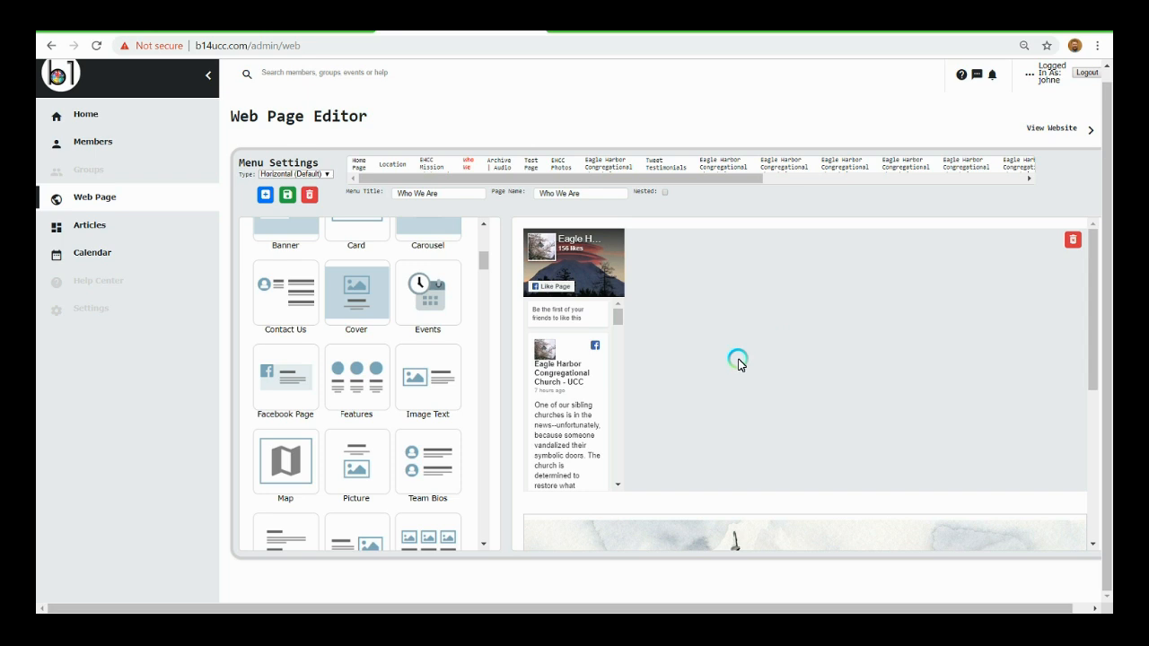
Add an Events block above the Facebook feed and look through its list of events.
{"action": "scroll", "coordinate": [341, 384], "scroll_direction": "down", "scroll_amount": 3}
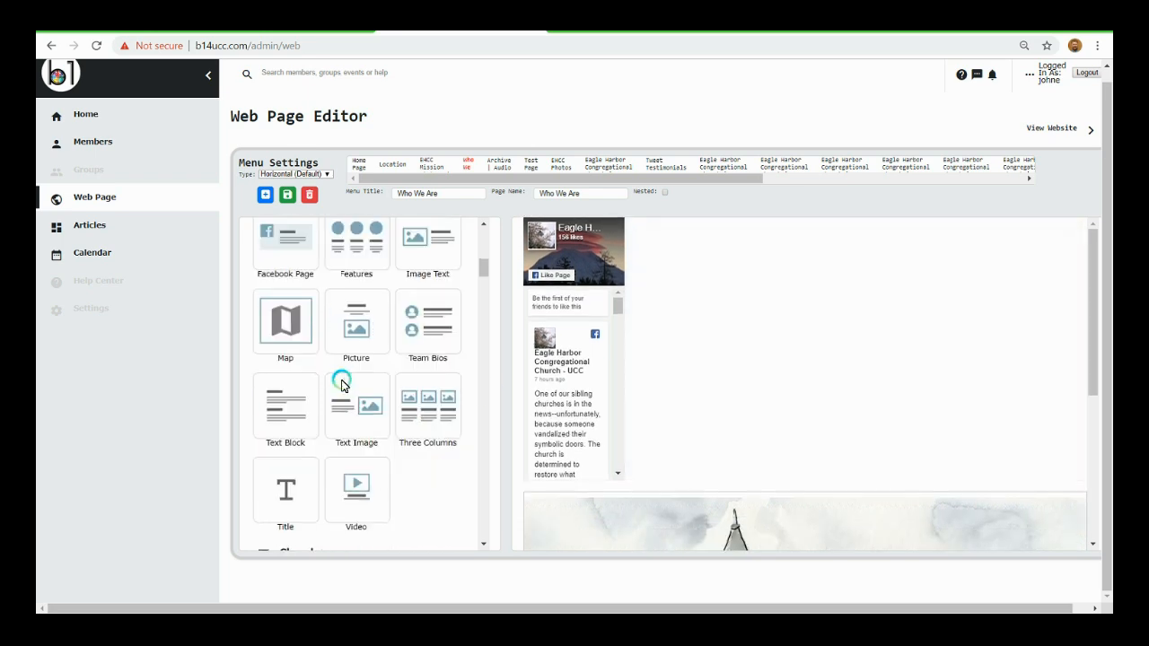
{"action": "scroll", "coordinate": [342, 381], "scroll_direction": "up", "scroll_amount": 3}
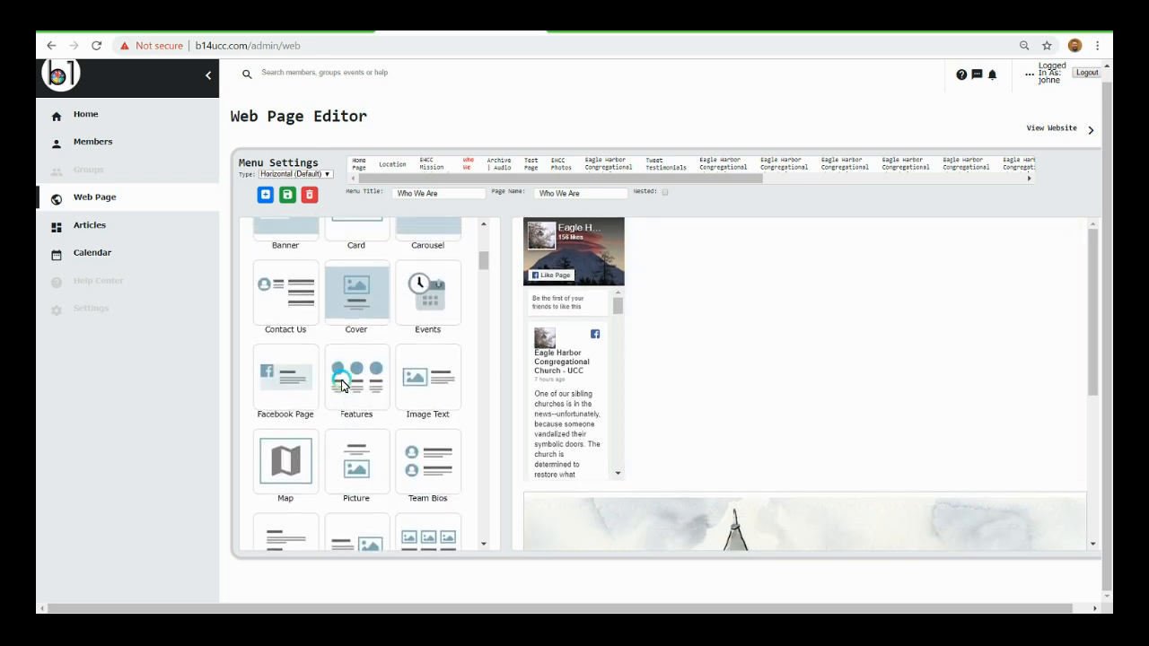
{"action": "left_click_drag", "start_coordinate": [440, 294], "coordinate": [617, 248]}
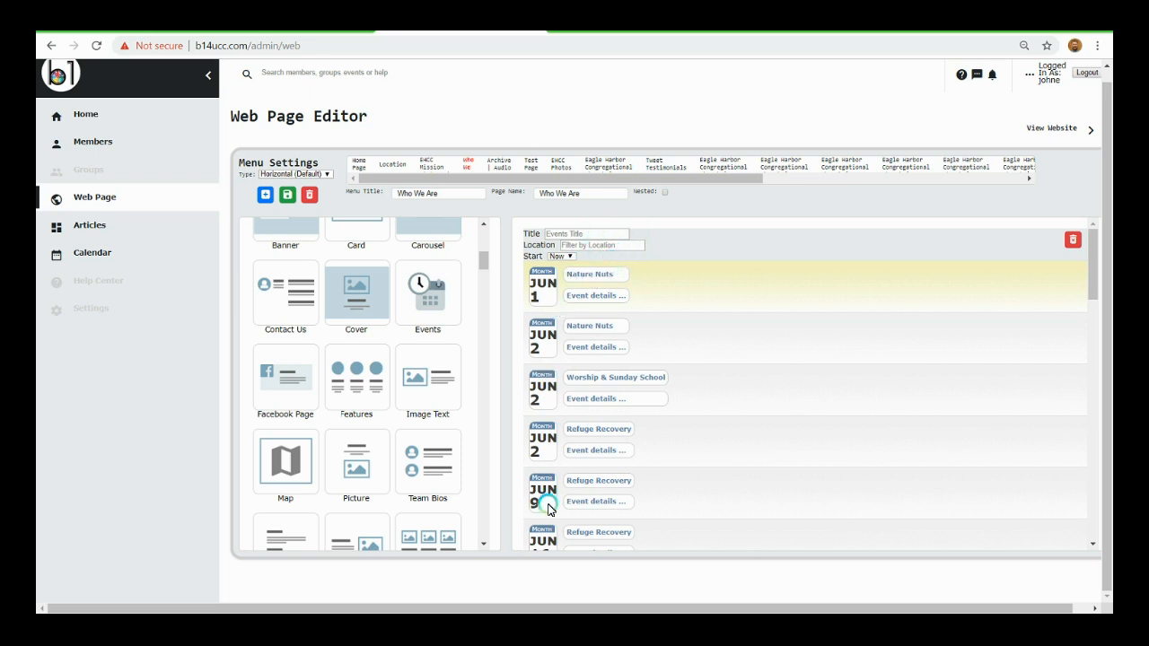
{"action": "scroll", "coordinate": [604, 395], "scroll_direction": "down", "scroll_amount": 5}
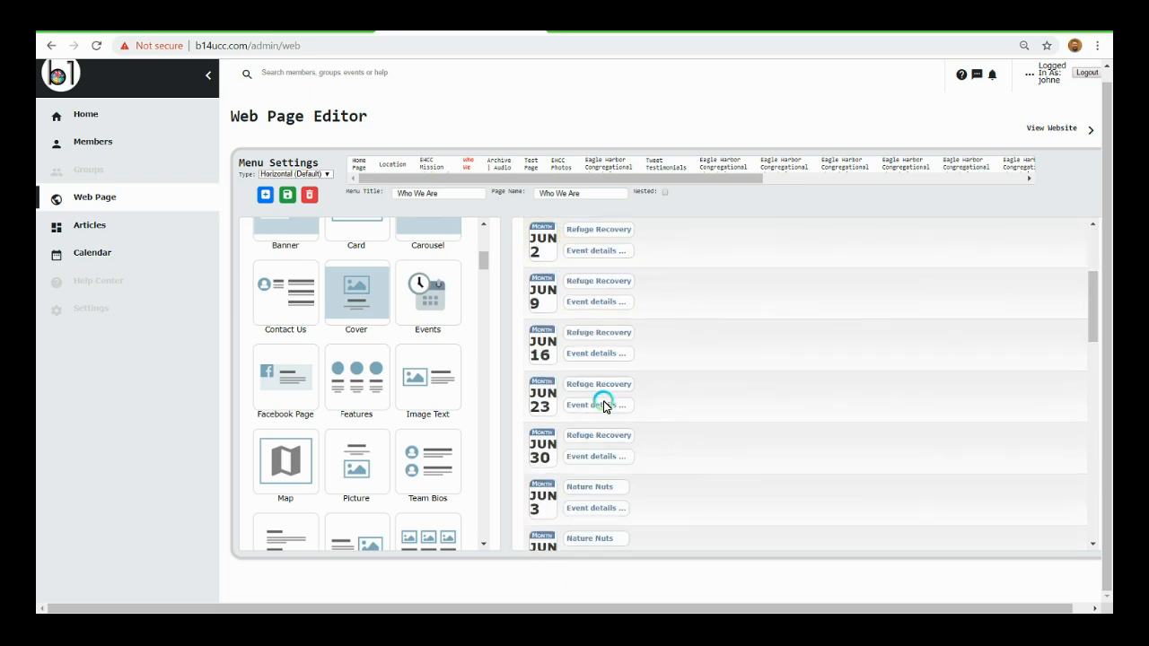
{"action": "scroll", "coordinate": [604, 411], "scroll_direction": "up", "scroll_amount": 1}
{"action": "scroll", "coordinate": [603, 409], "scroll_direction": "up", "scroll_amount": 6}
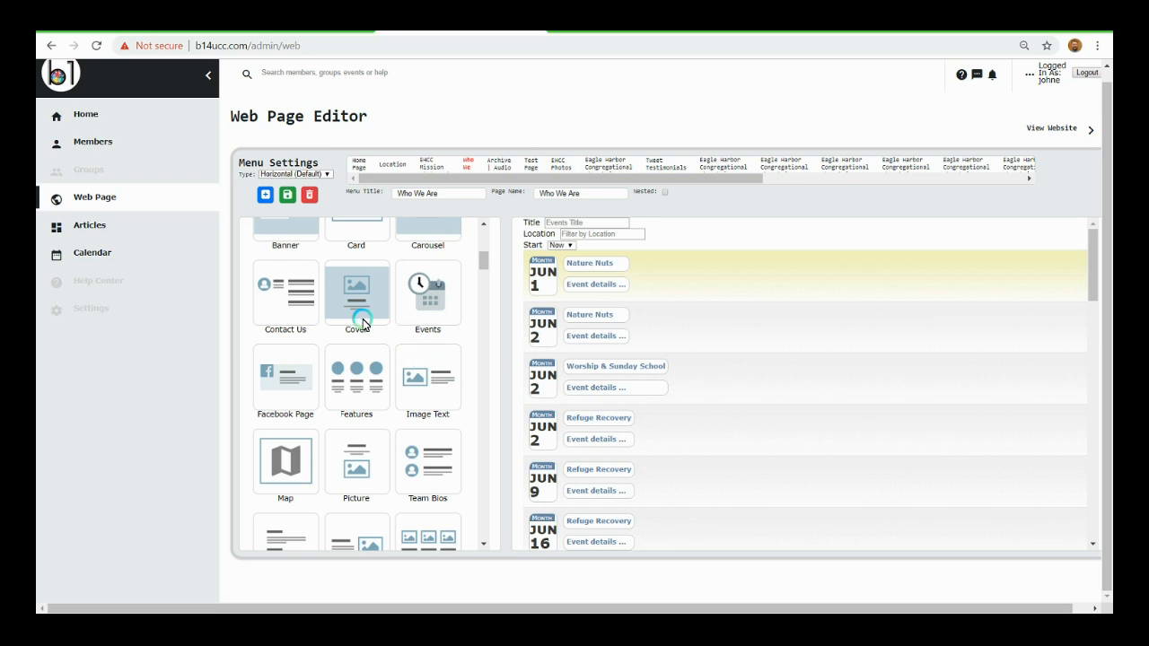
Add a Text Block above the events list.
{"action": "scroll", "coordinate": [294, 380], "scroll_direction": "down", "scroll_amount": 2}
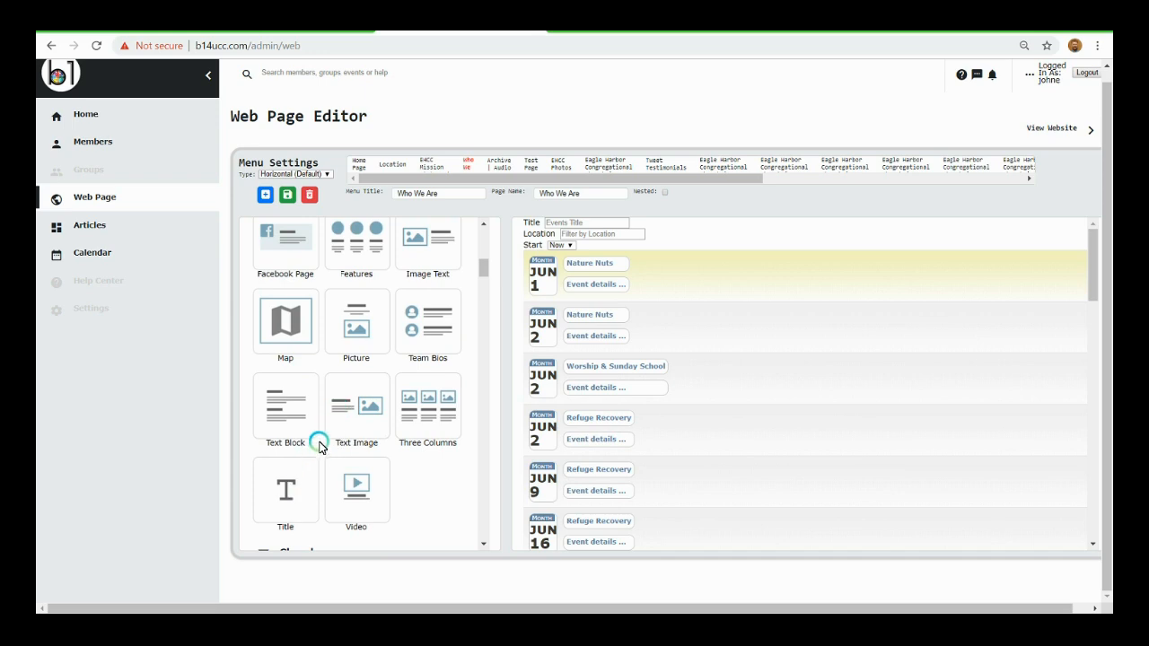
{"action": "scroll", "coordinate": [283, 444], "scroll_direction": "up", "scroll_amount": 1}
{"action": "left_click_drag", "start_coordinate": [270, 470], "coordinate": [731, 269]}
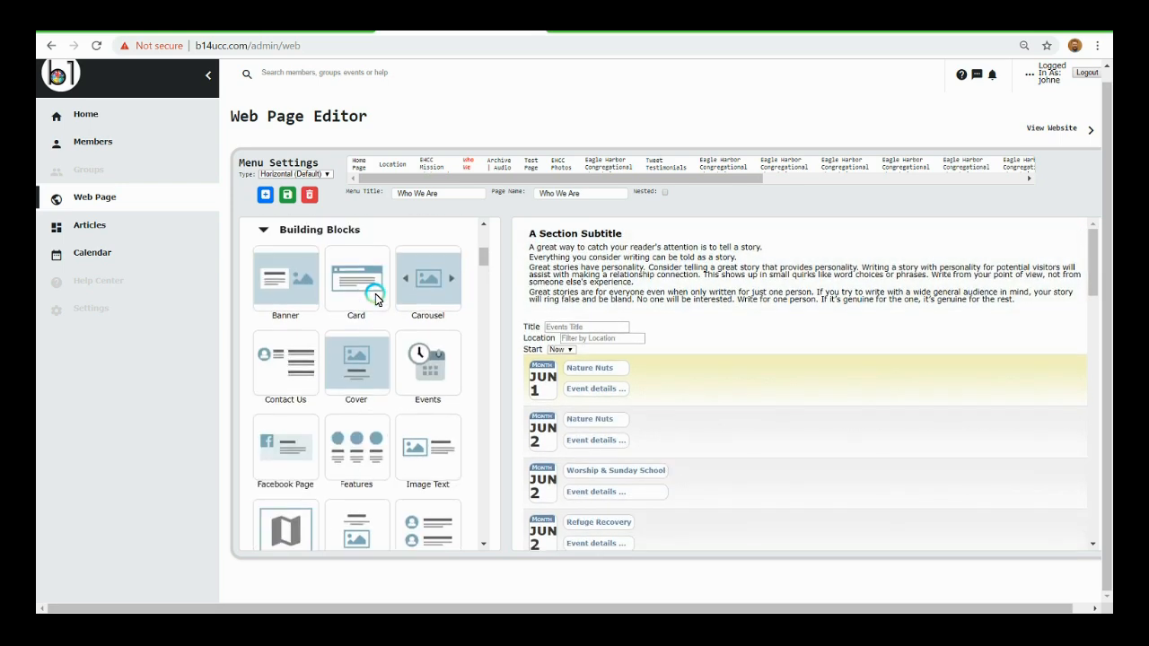
Add the saved church block #240:917, "God is still speaking", above the section subtitle text and save the Who We Are page.
{"action": "scroll", "coordinate": [288, 320], "scroll_direction": "up", "scroll_amount": 3}
{"action": "left_click", "coordinate": [260, 368]}
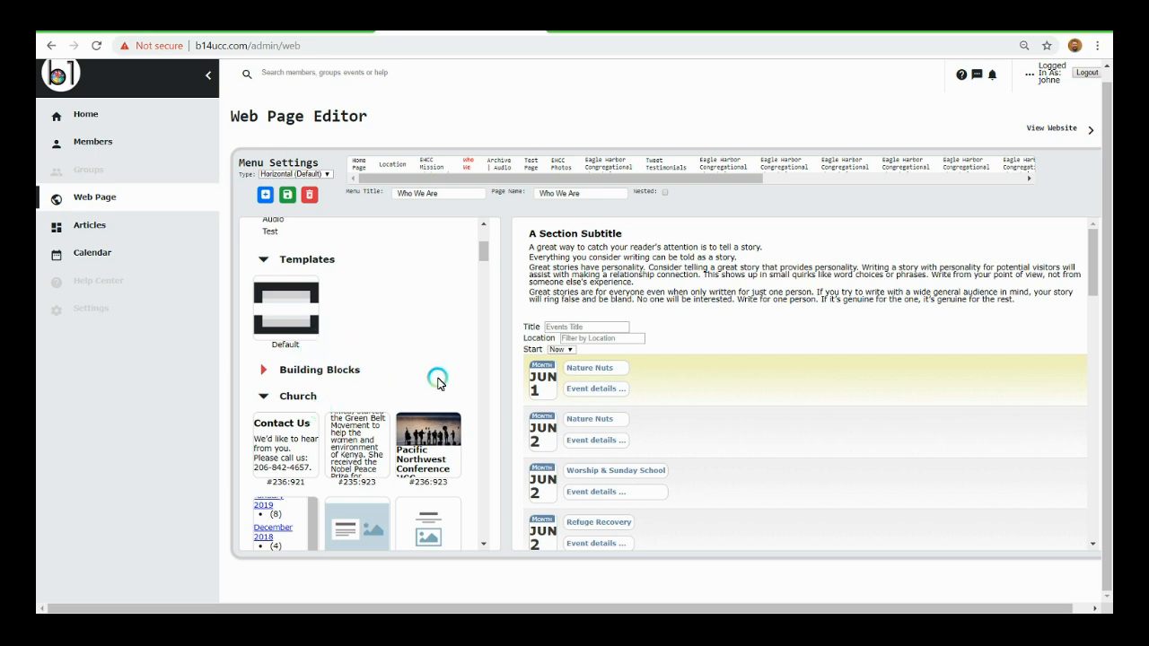
{"action": "scroll", "coordinate": [426, 393], "scroll_direction": "down", "scroll_amount": 2}
{"action": "scroll", "coordinate": [426, 393], "scroll_direction": "down", "scroll_amount": 2}
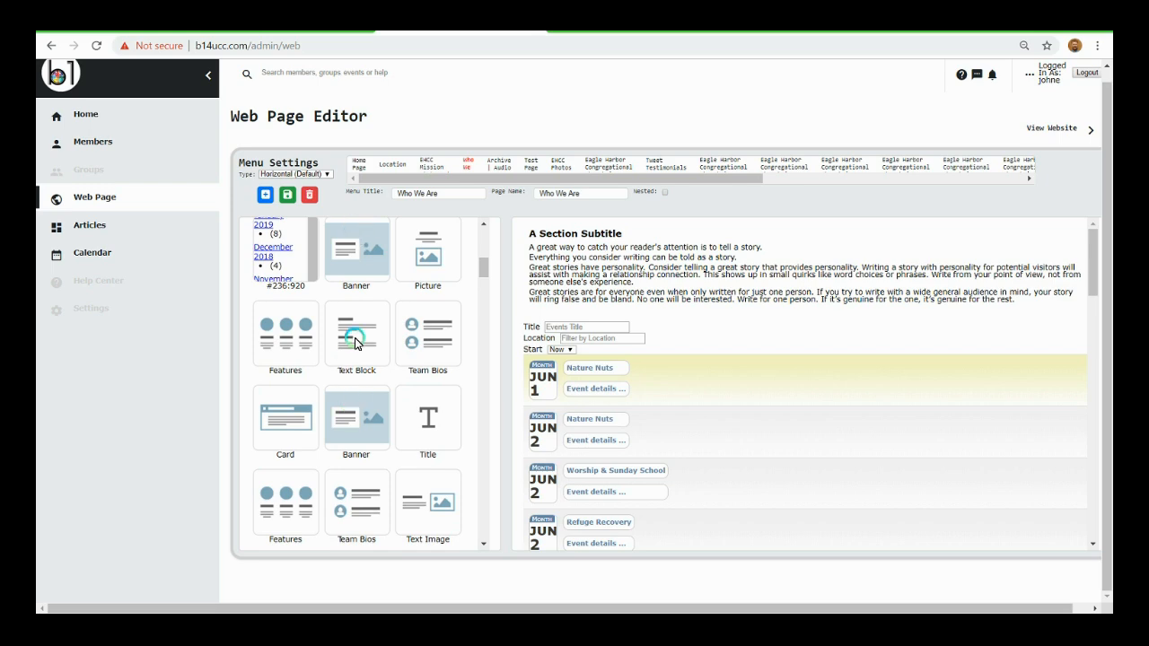
{"action": "scroll", "coordinate": [331, 364], "scroll_direction": "down", "scroll_amount": 2}
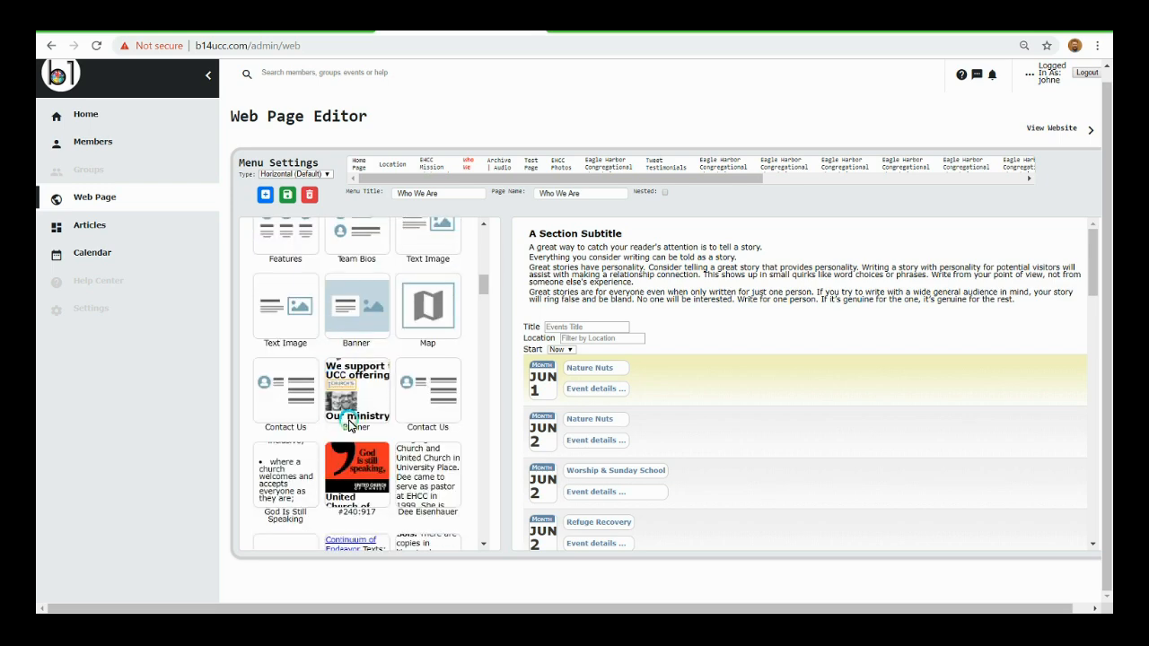
{"action": "left_click_drag", "start_coordinate": [347, 476], "coordinate": [644, 325]}
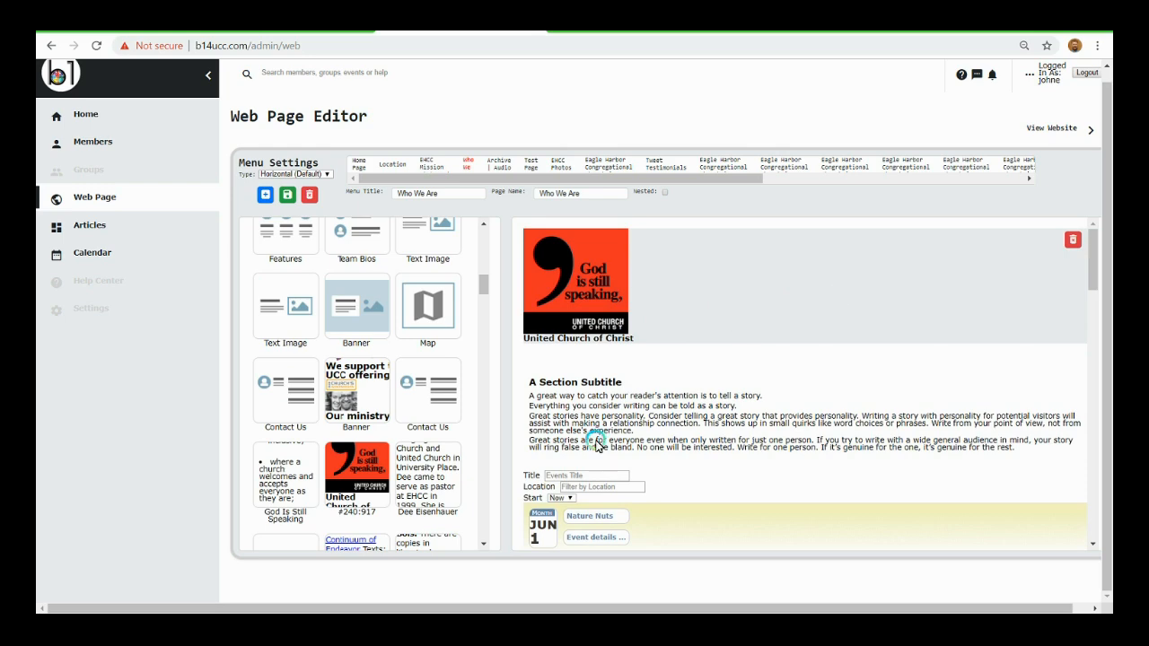
{"action": "left_click", "coordinate": [288, 194]}
{"action": "left_click", "coordinate": [641, 120]}
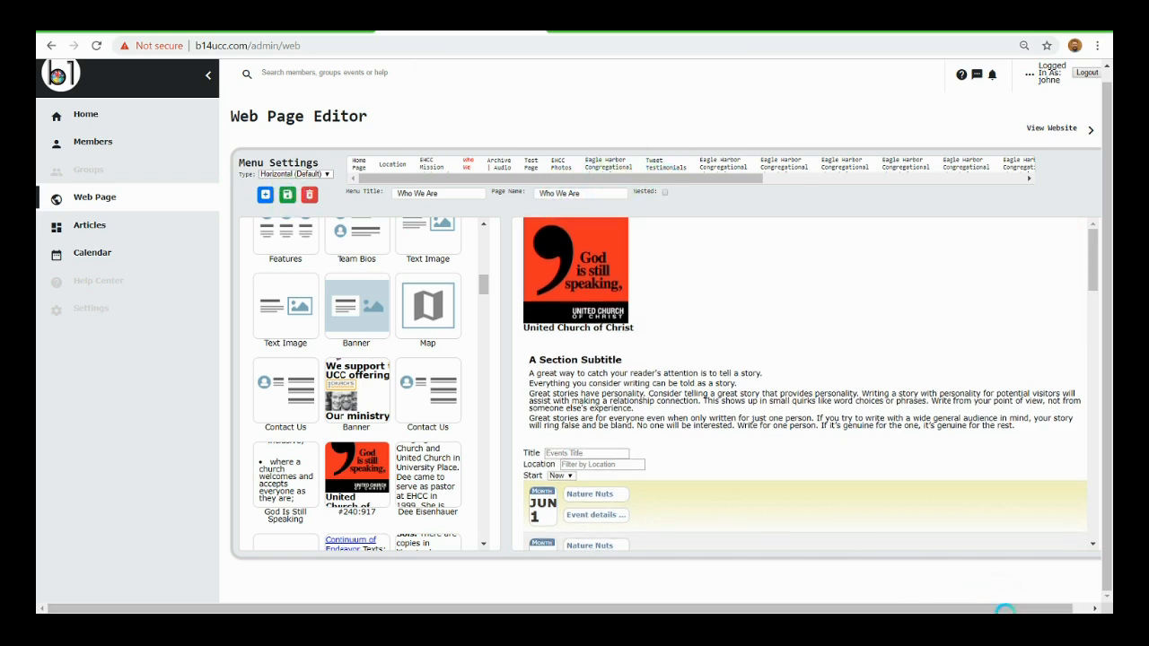